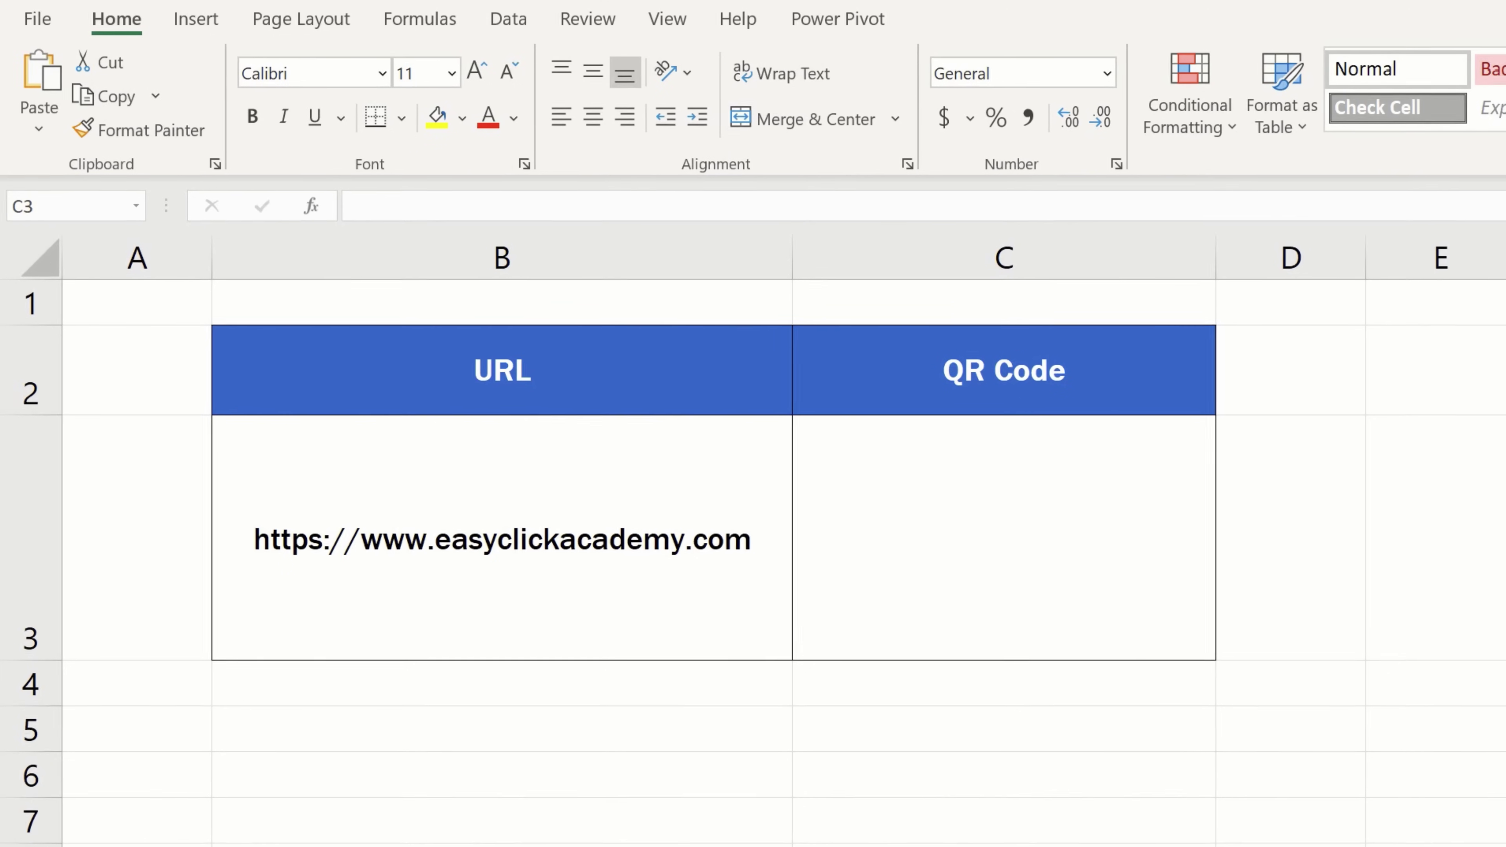
With C3 selected, search the Office add-ins store for 'qr4' and add QR4Office.
click(521, 316)
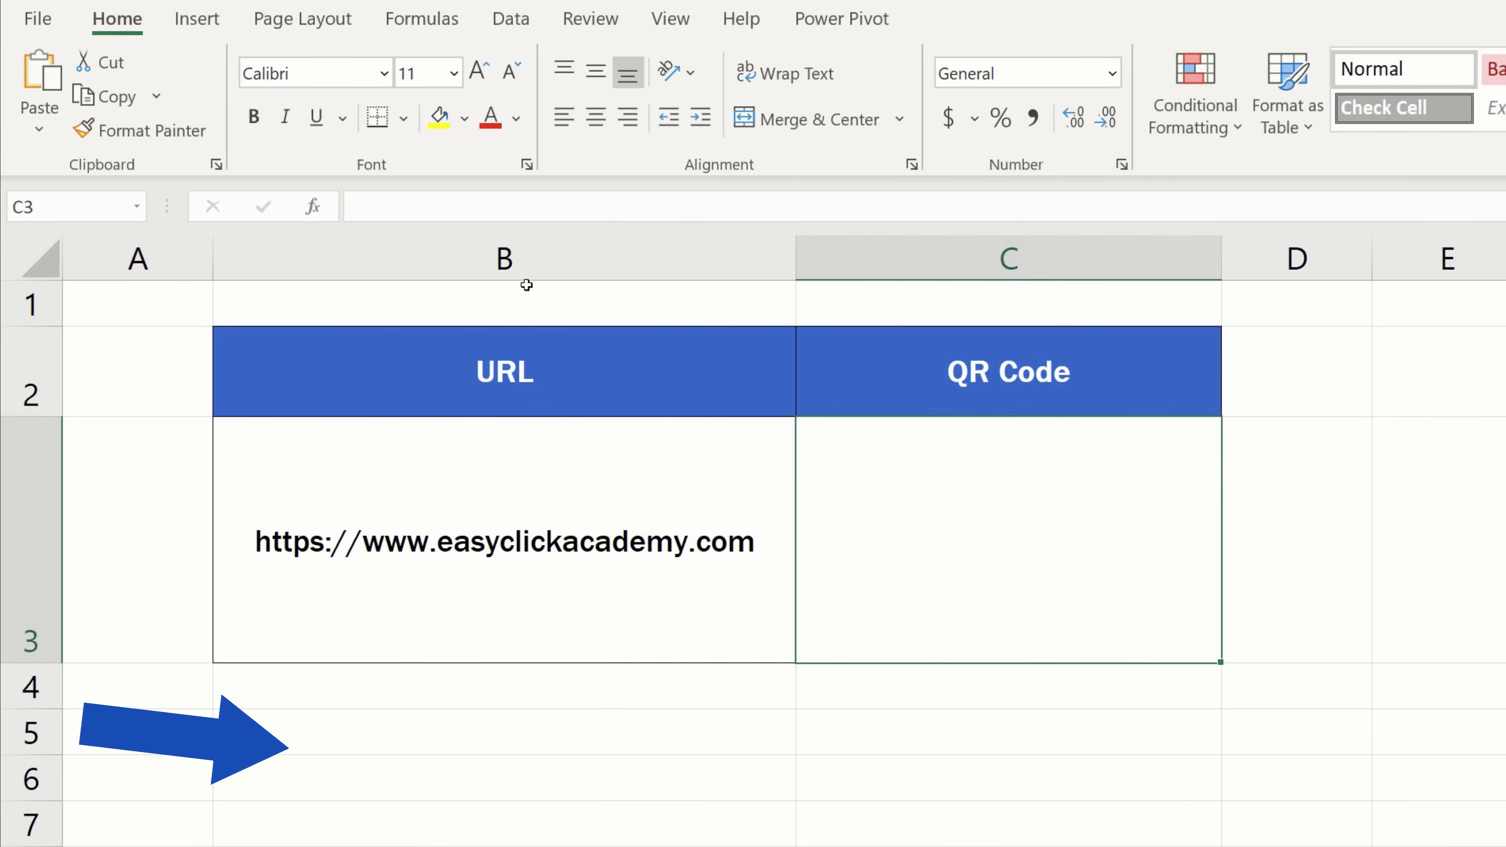
click(200, 24)
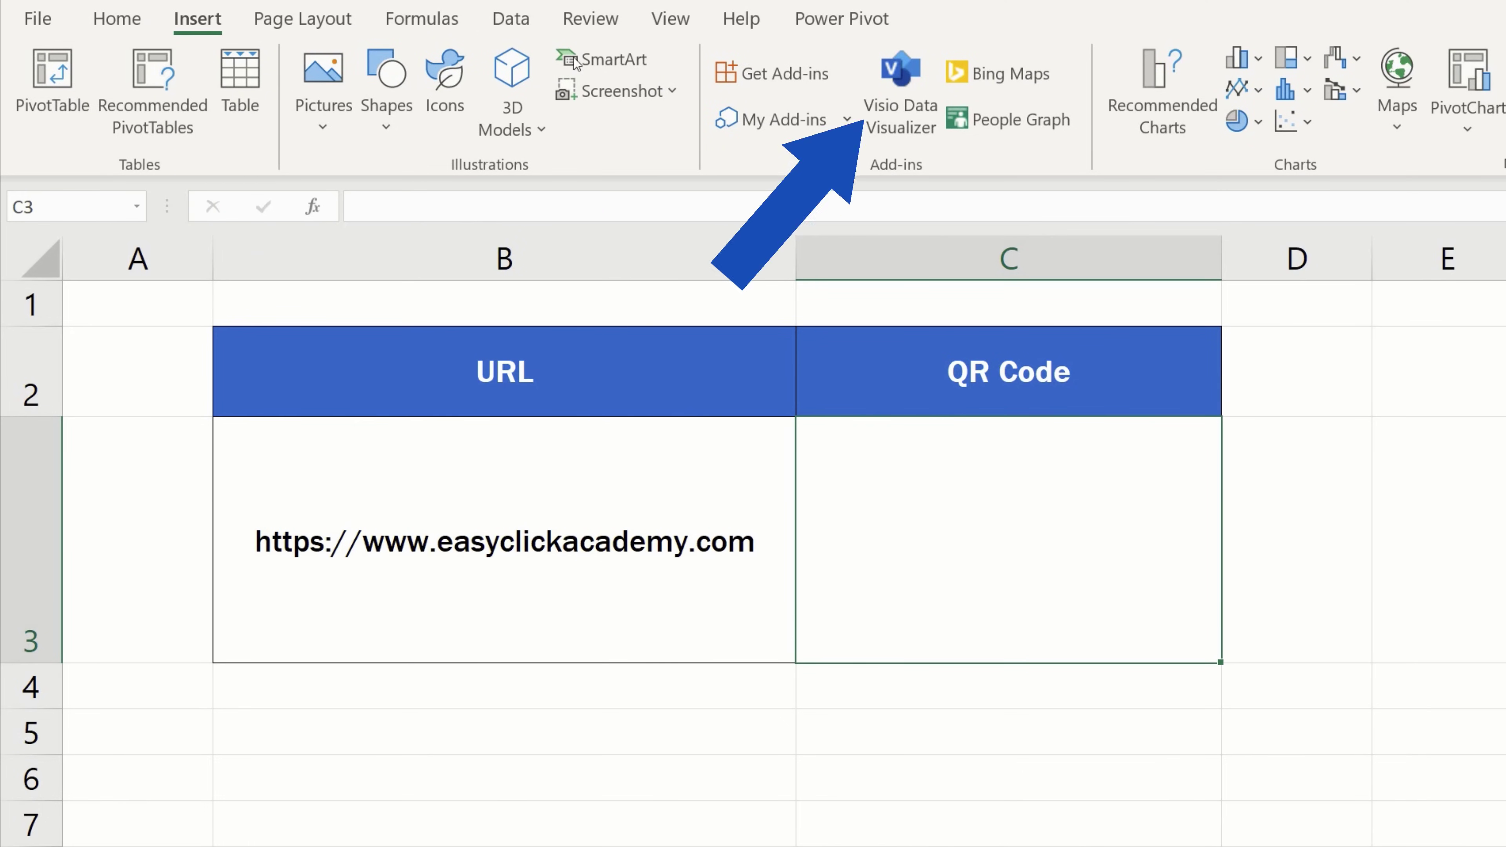
click(810, 77)
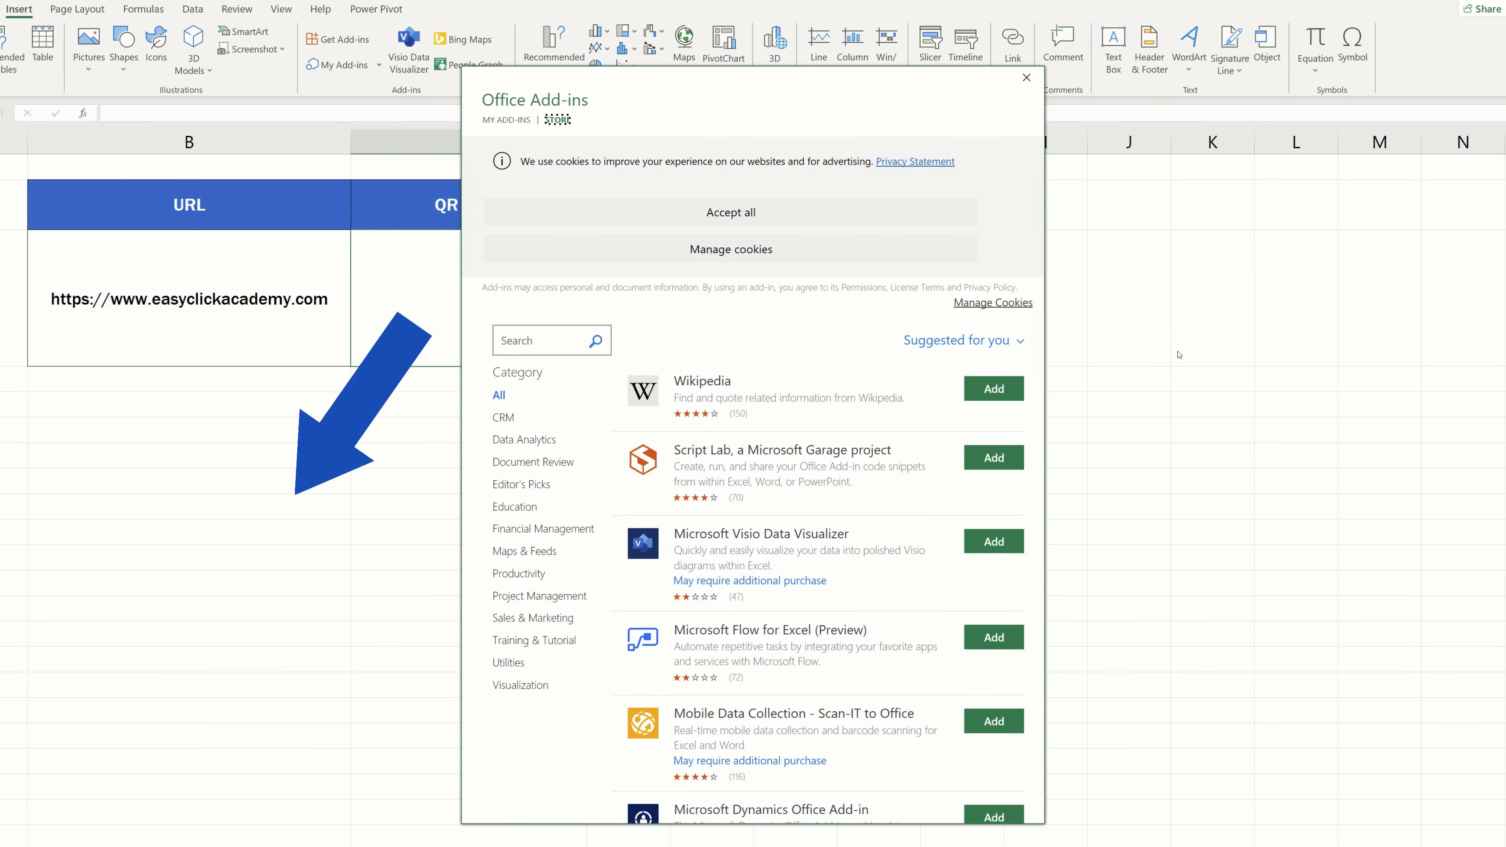
click(518, 340)
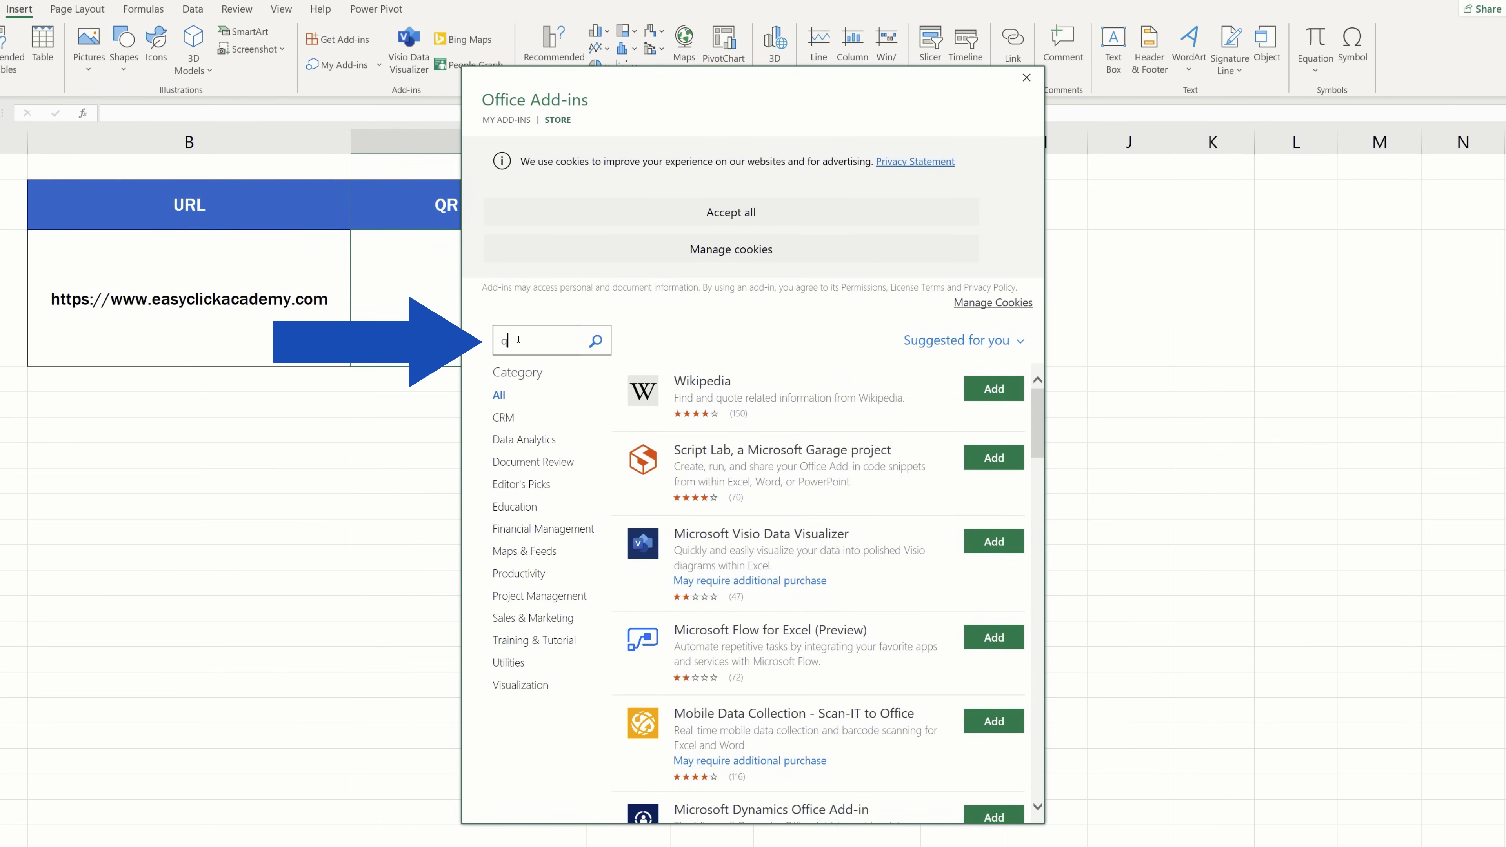
key(Return)
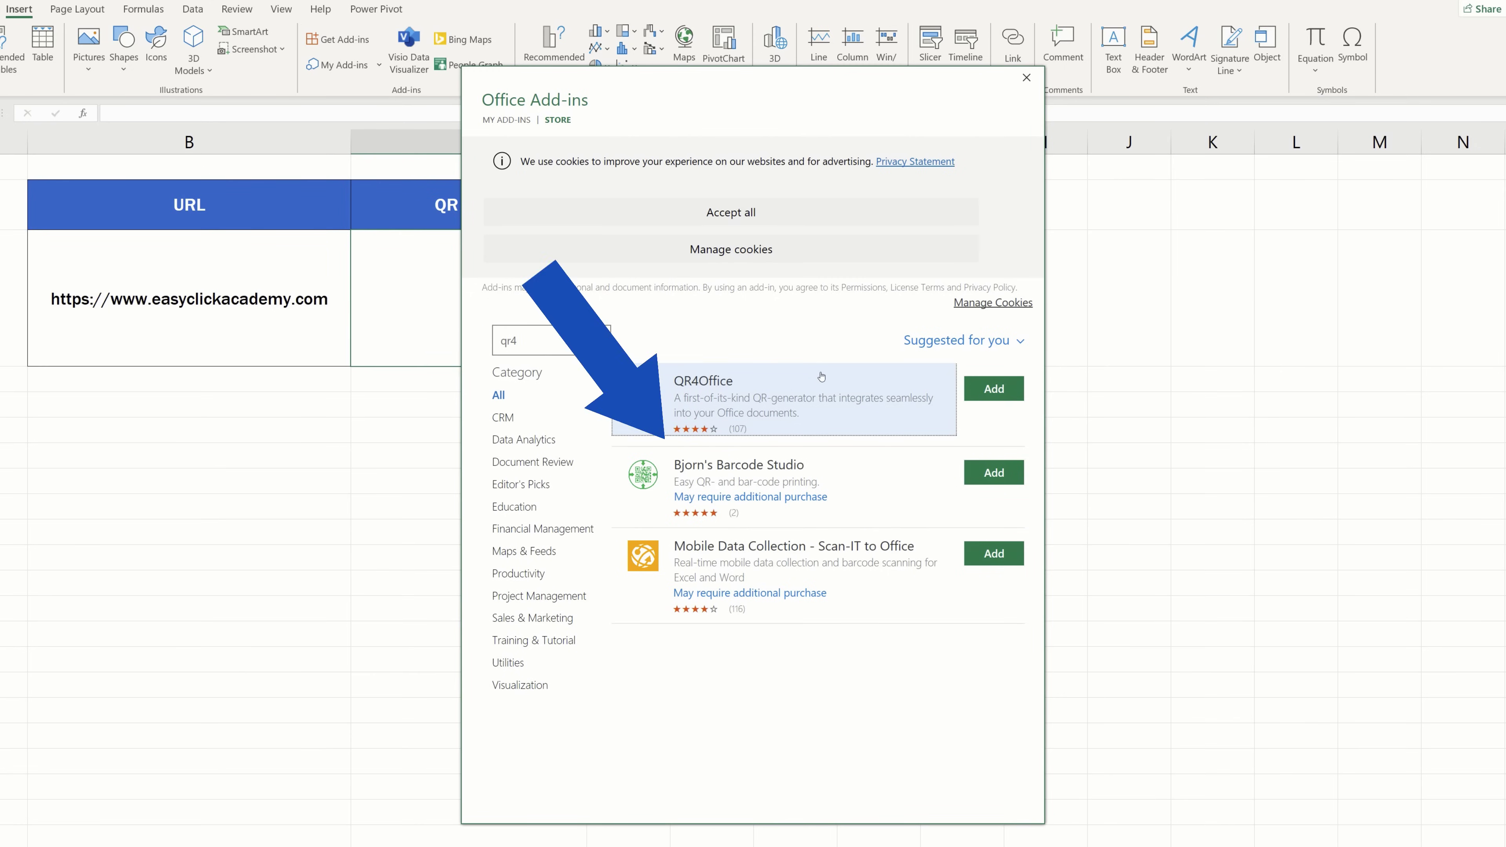
click(979, 388)
Confirm the QR4Office install, close its pane, and relaunch it from My Add-ins.
click(901, 343)
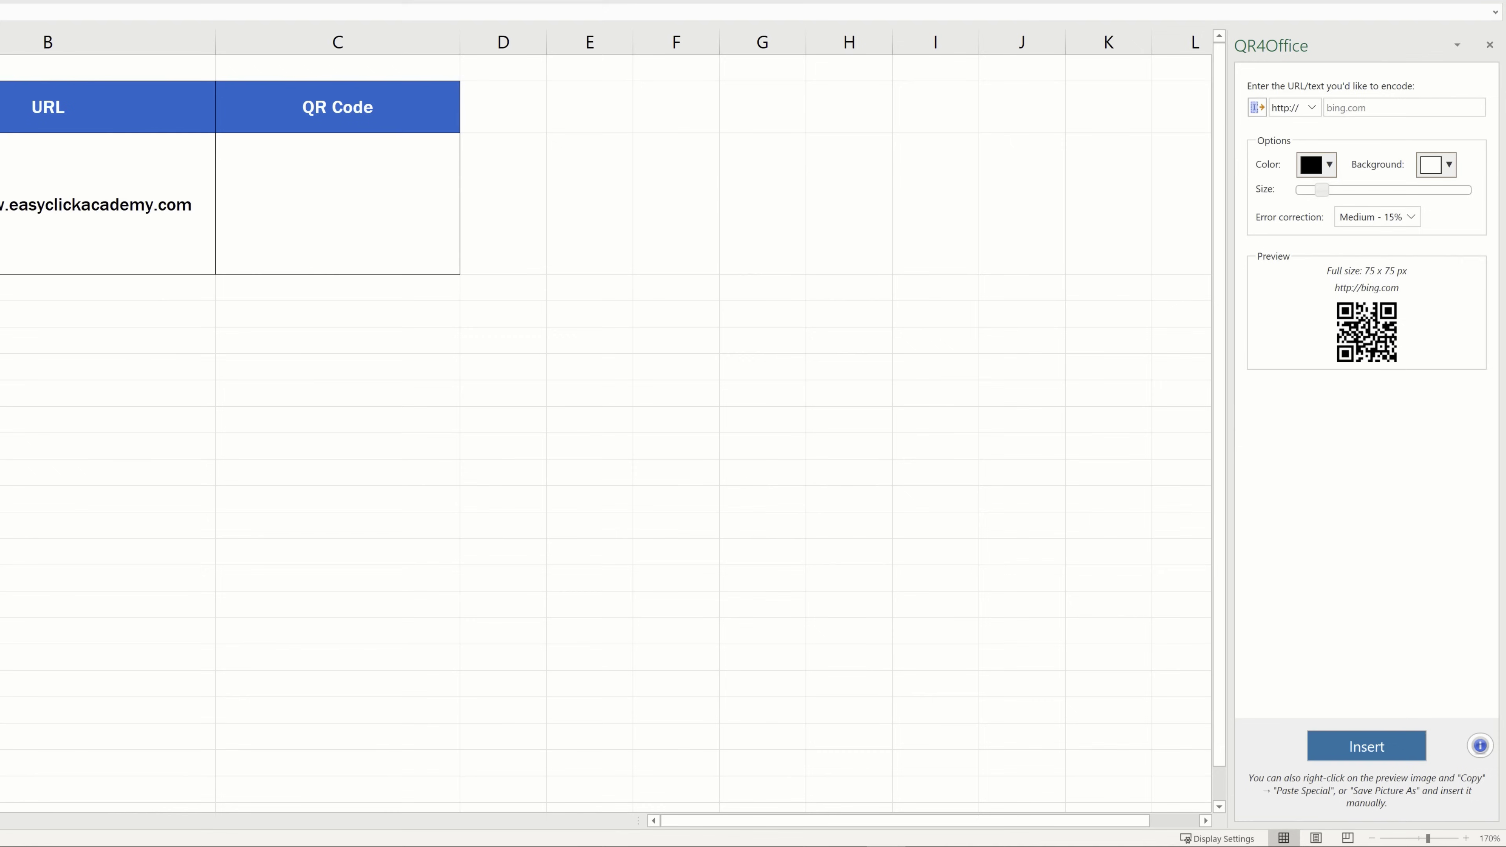
click(338, 204)
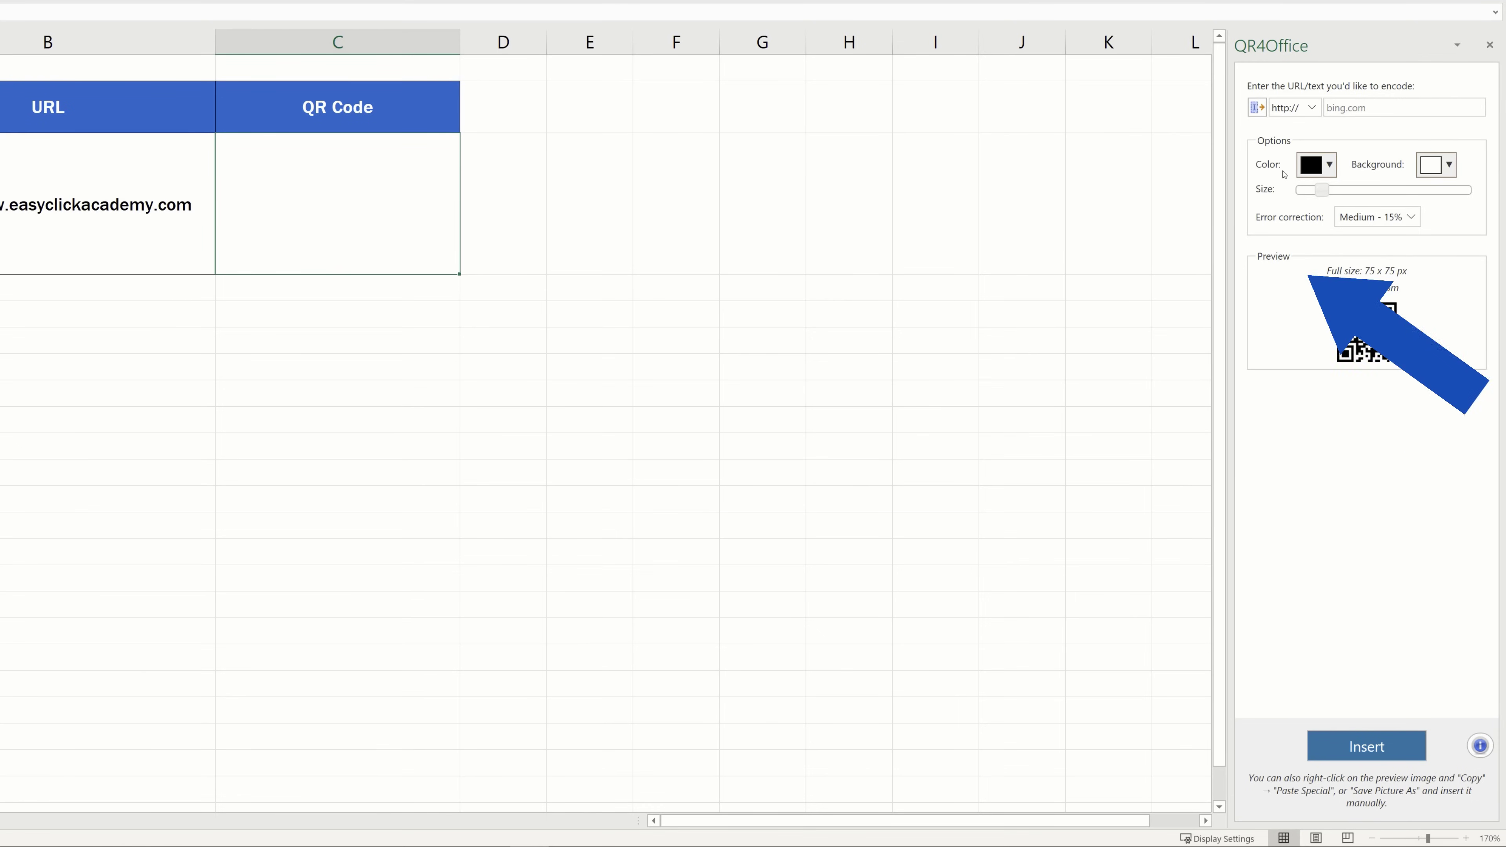
click(1488, 47)
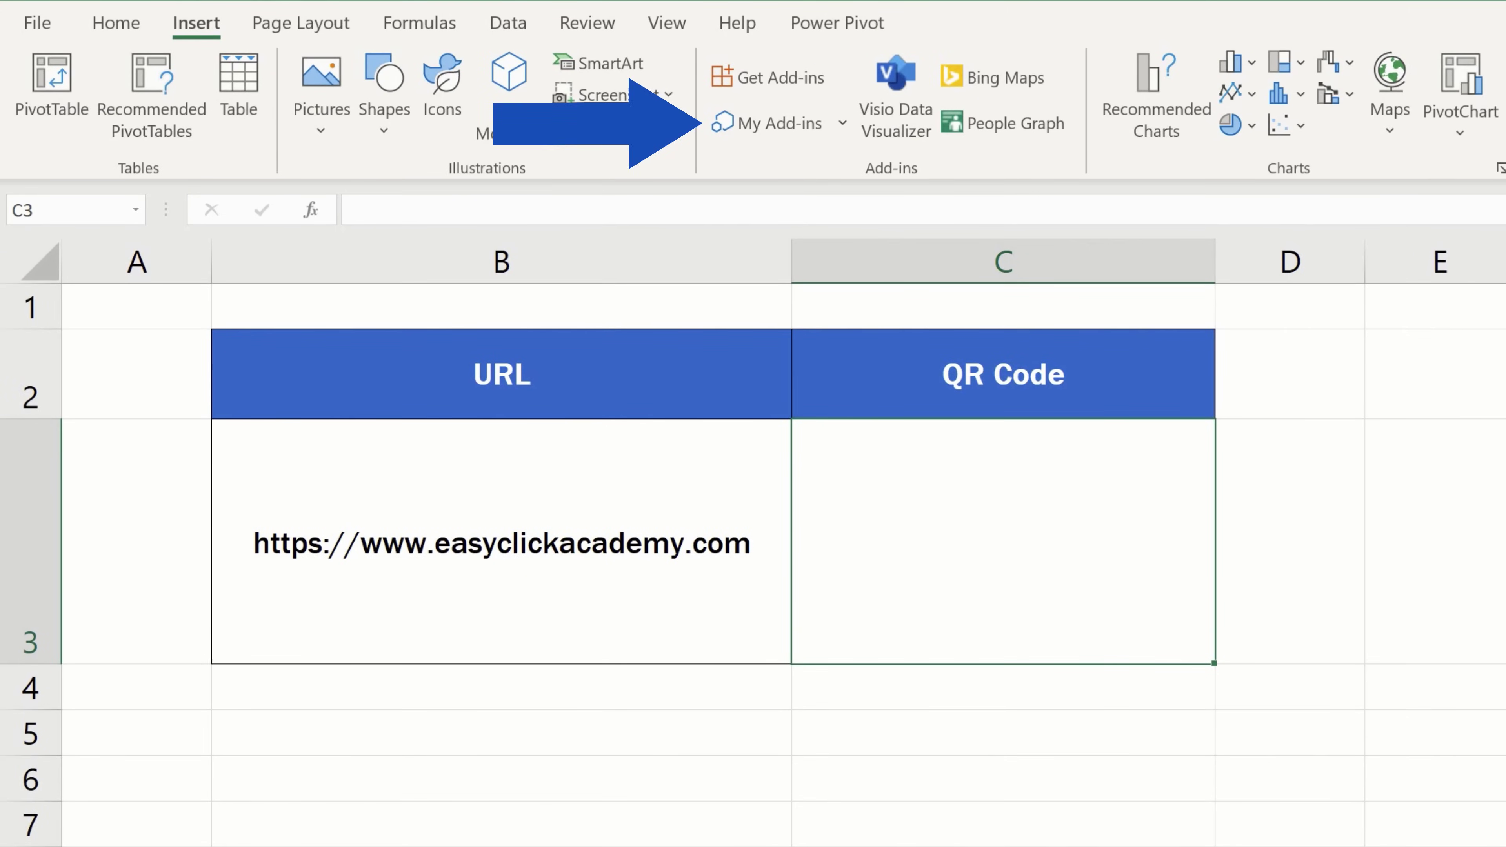
click(765, 128)
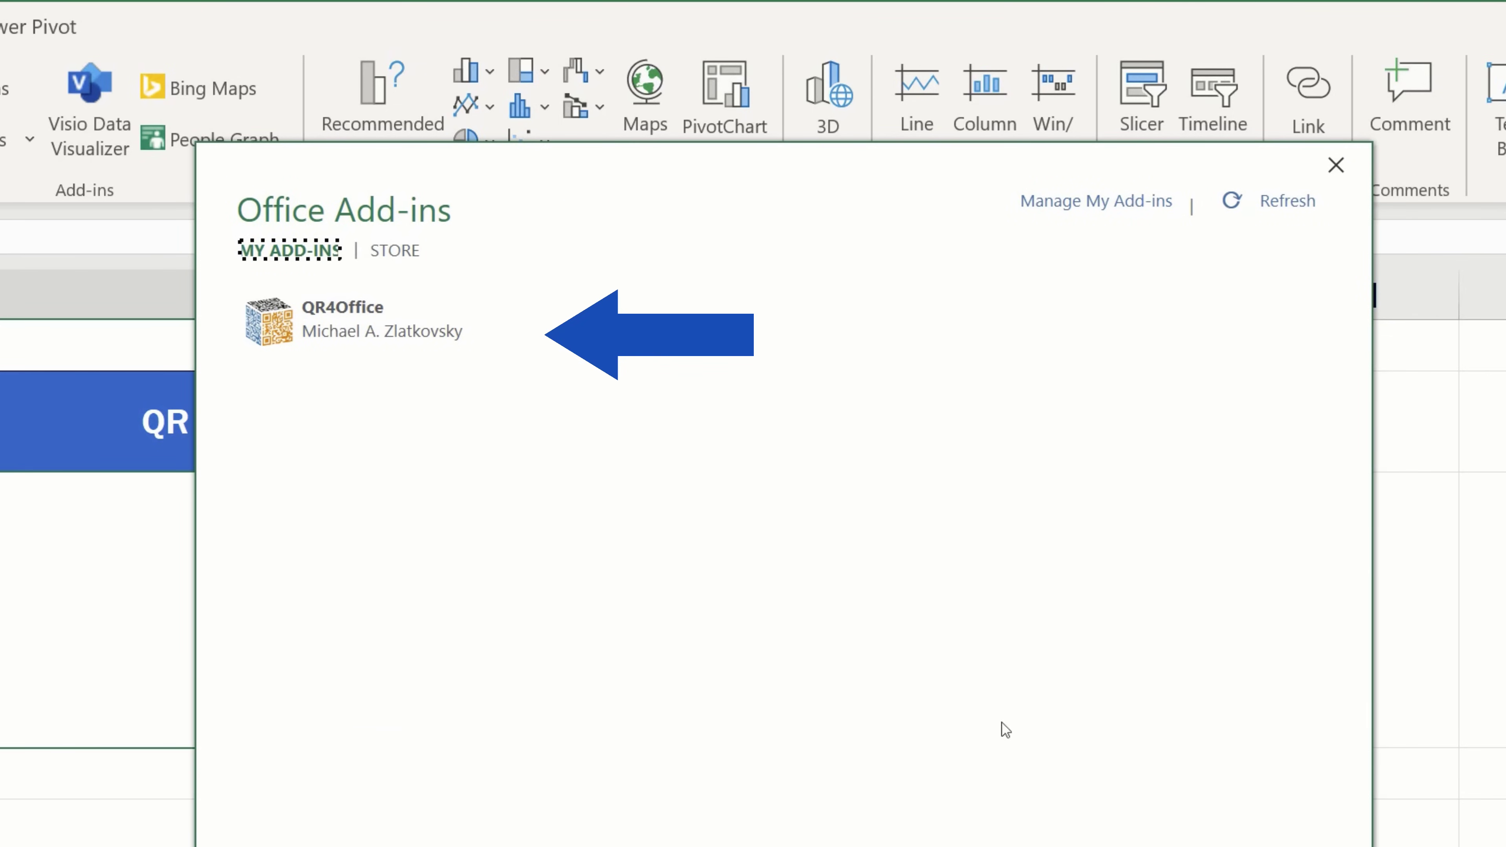
double_click(349, 339)
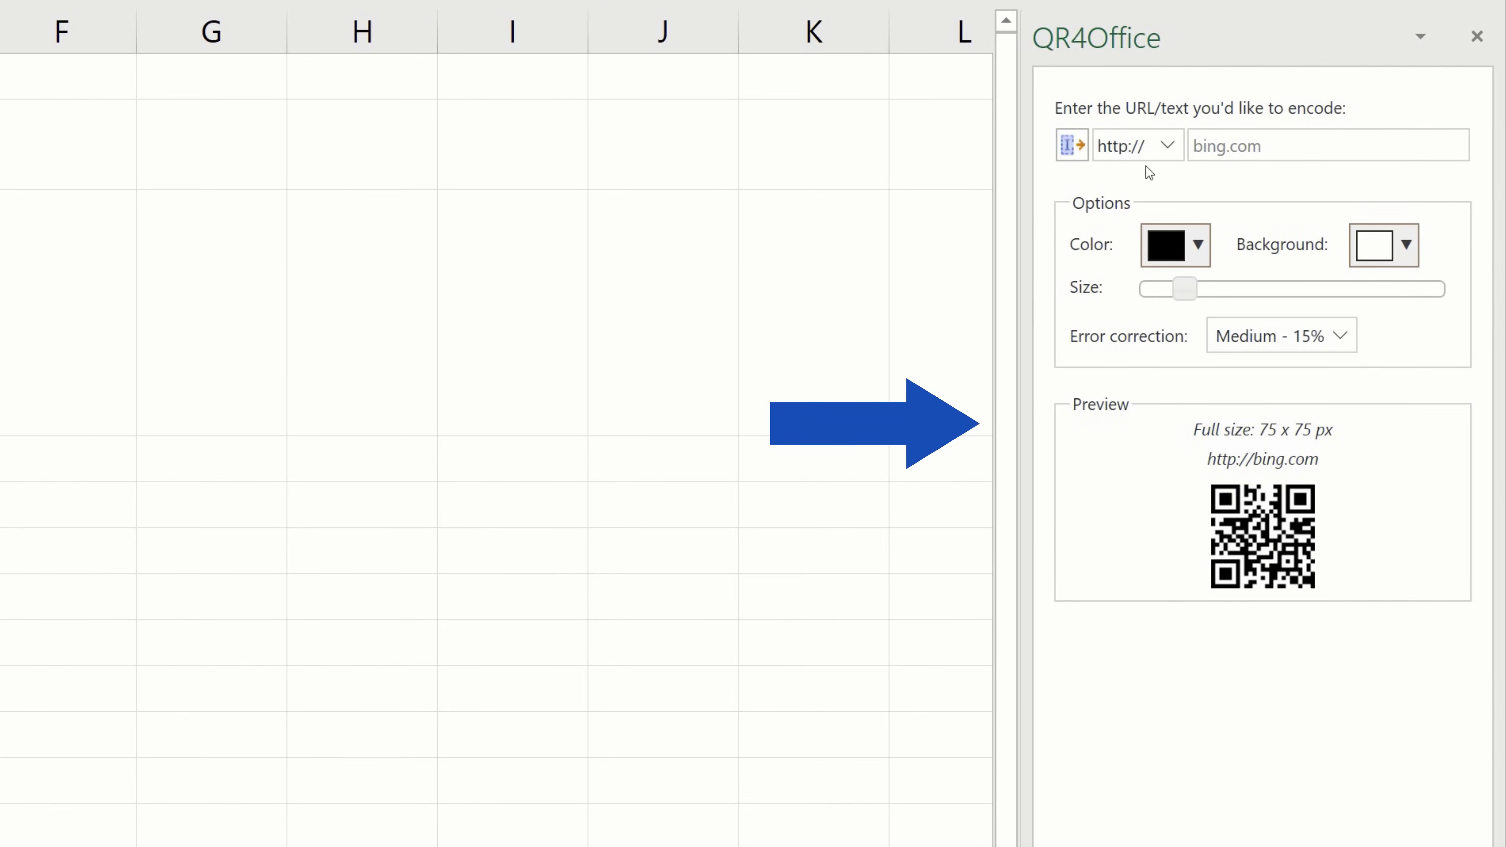
click(1166, 146)
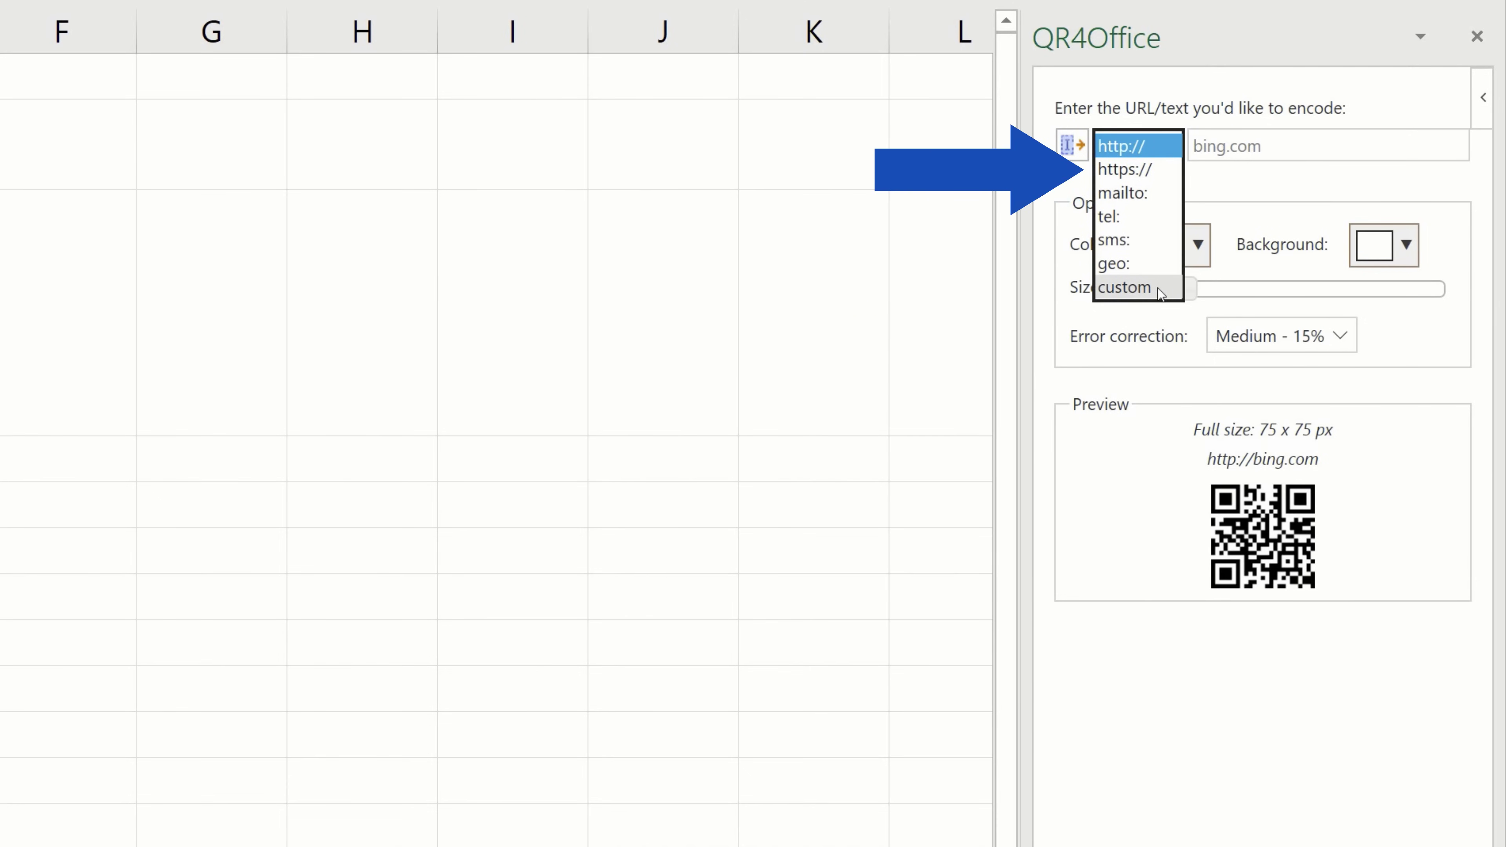
click(1168, 174)
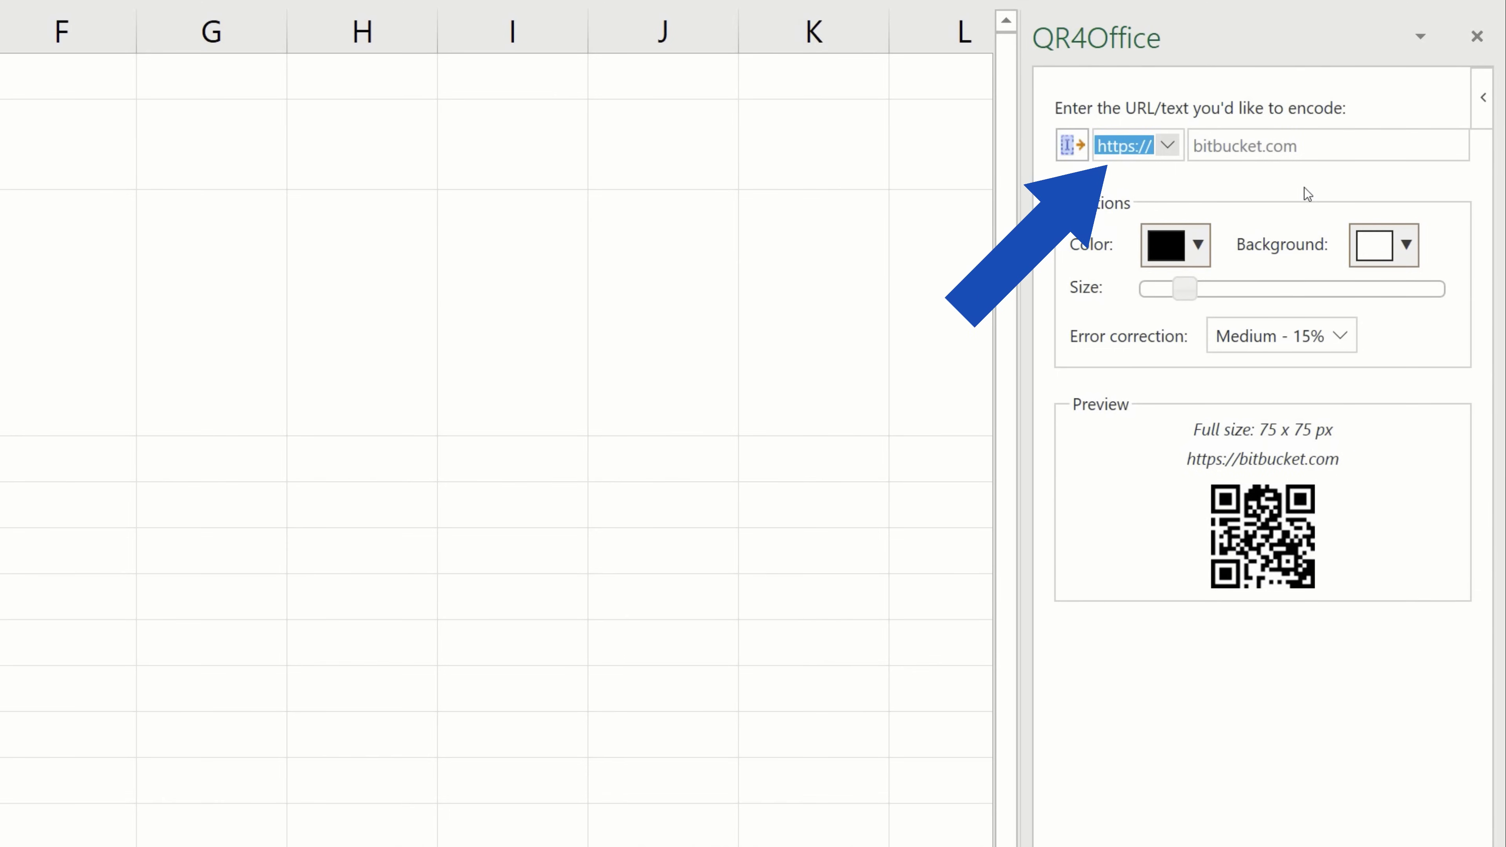
click(1357, 143)
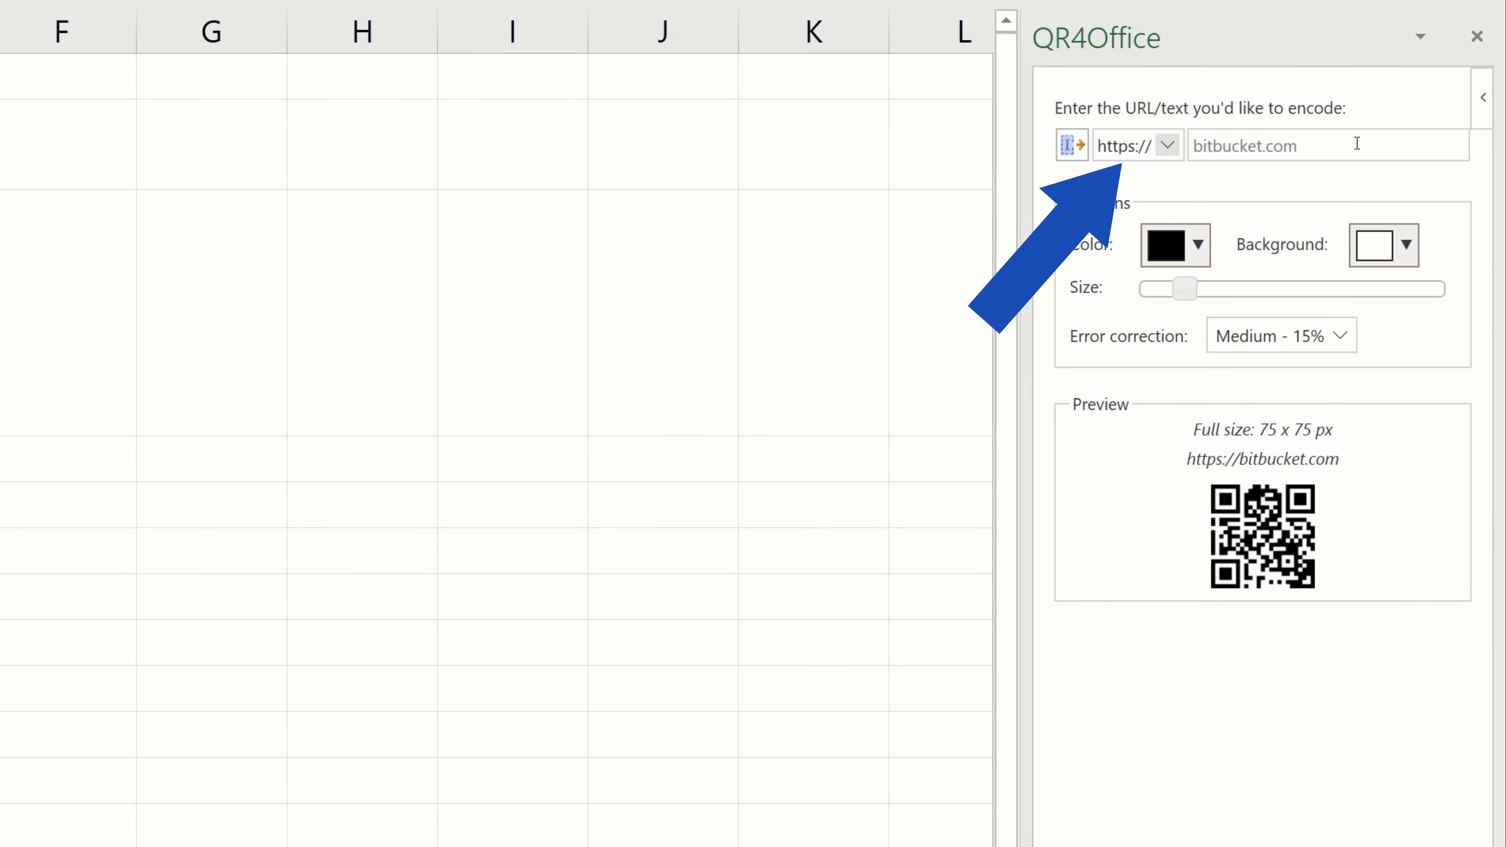
text(easyclick)
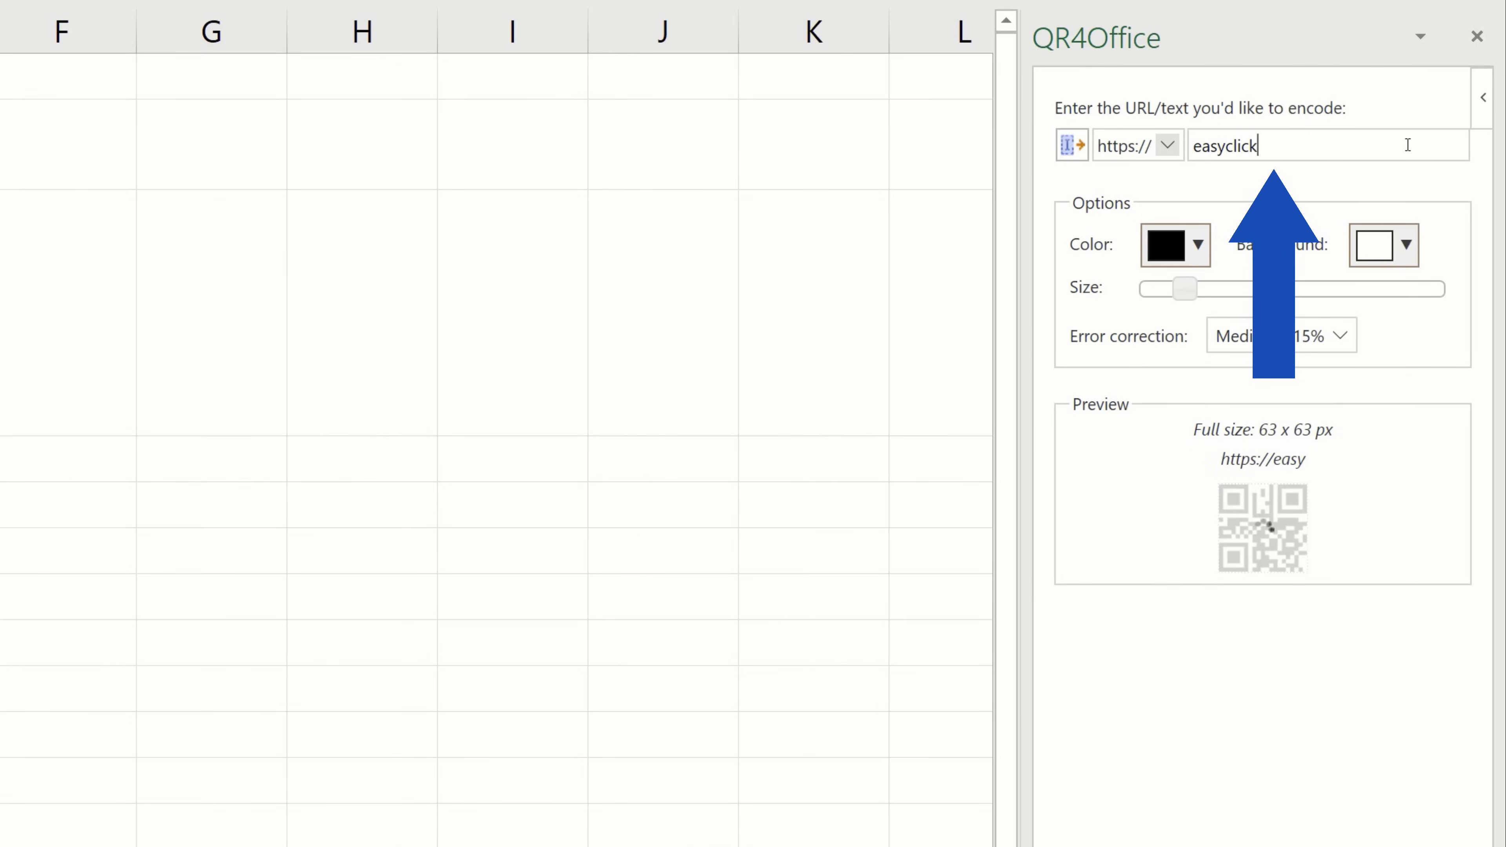
text(academy.com)
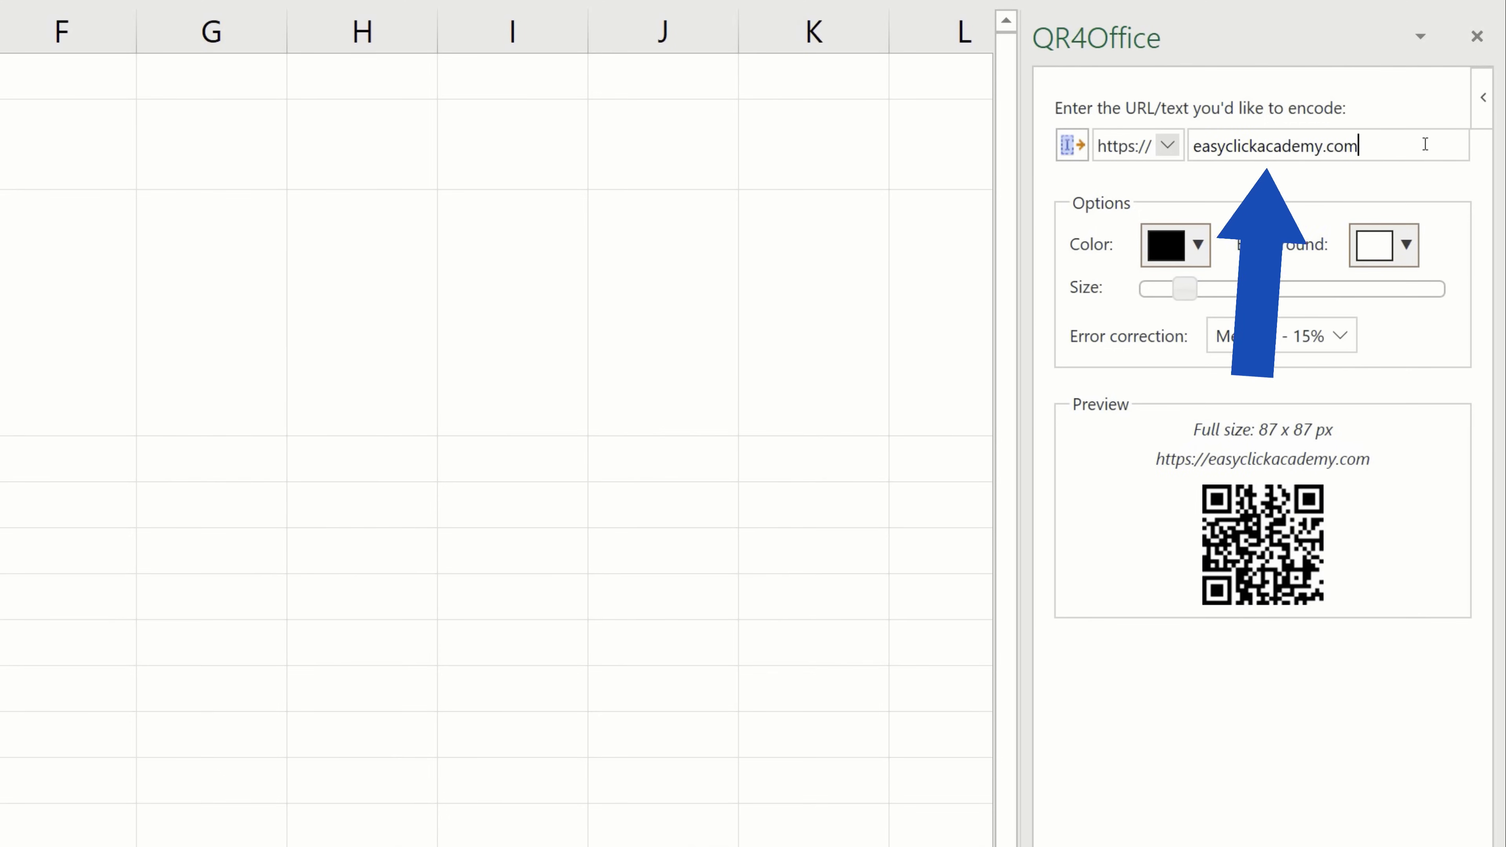
click(1200, 249)
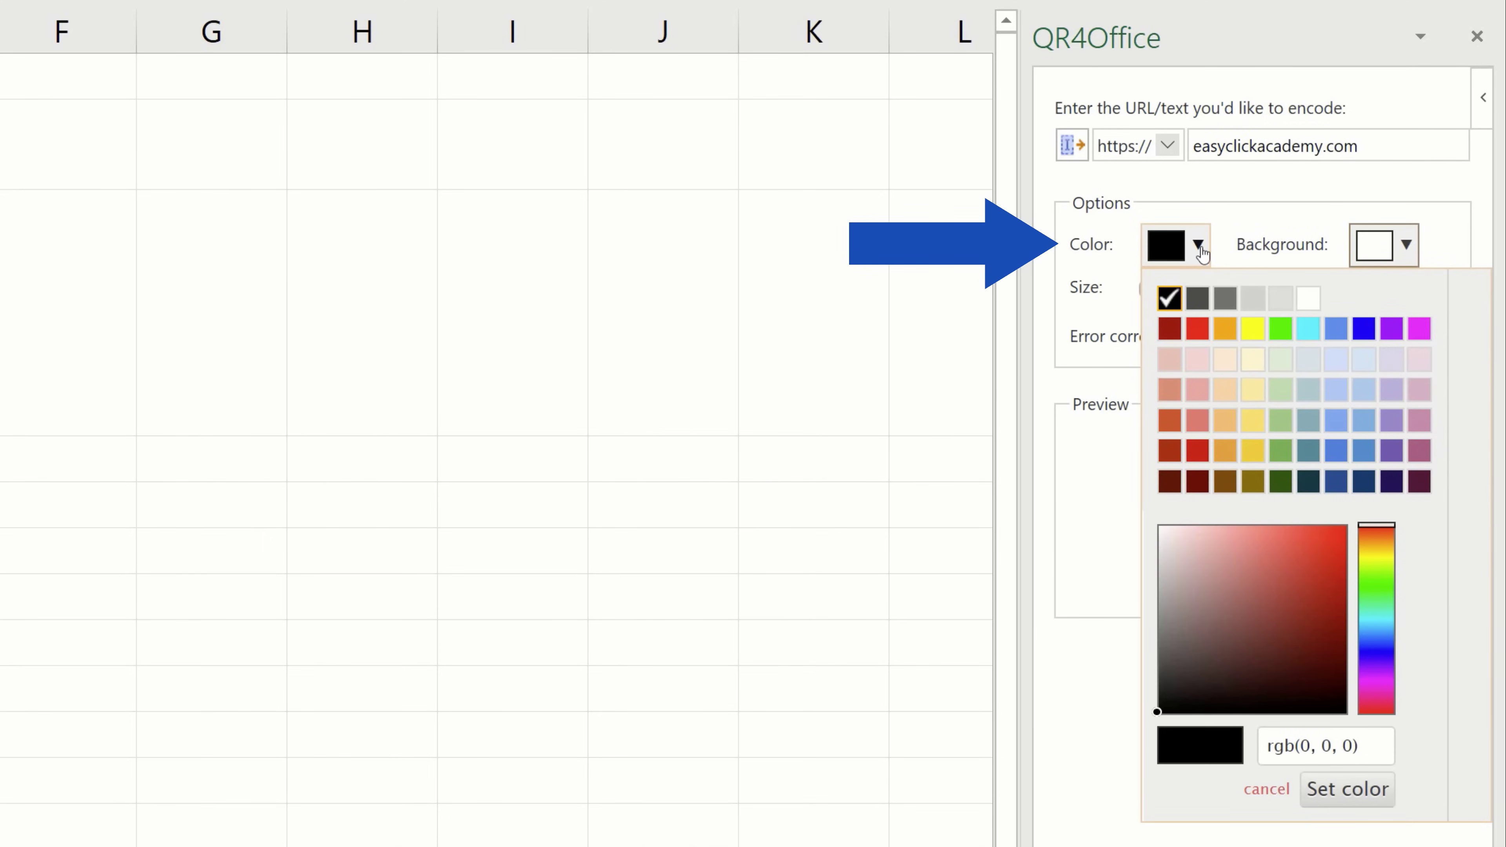
click(1363, 329)
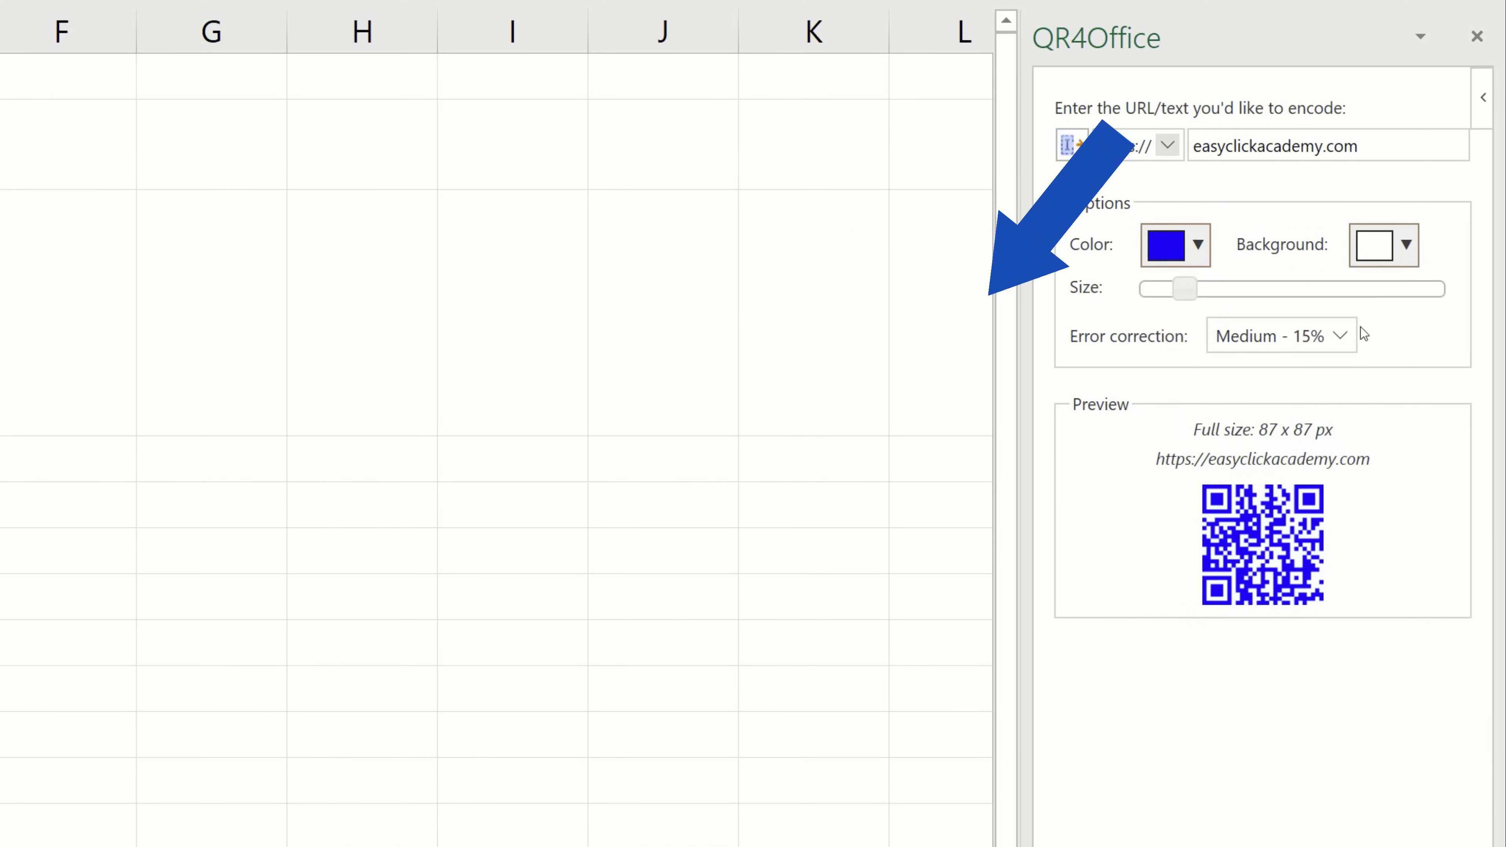
click(1407, 247)
click(1485, 300)
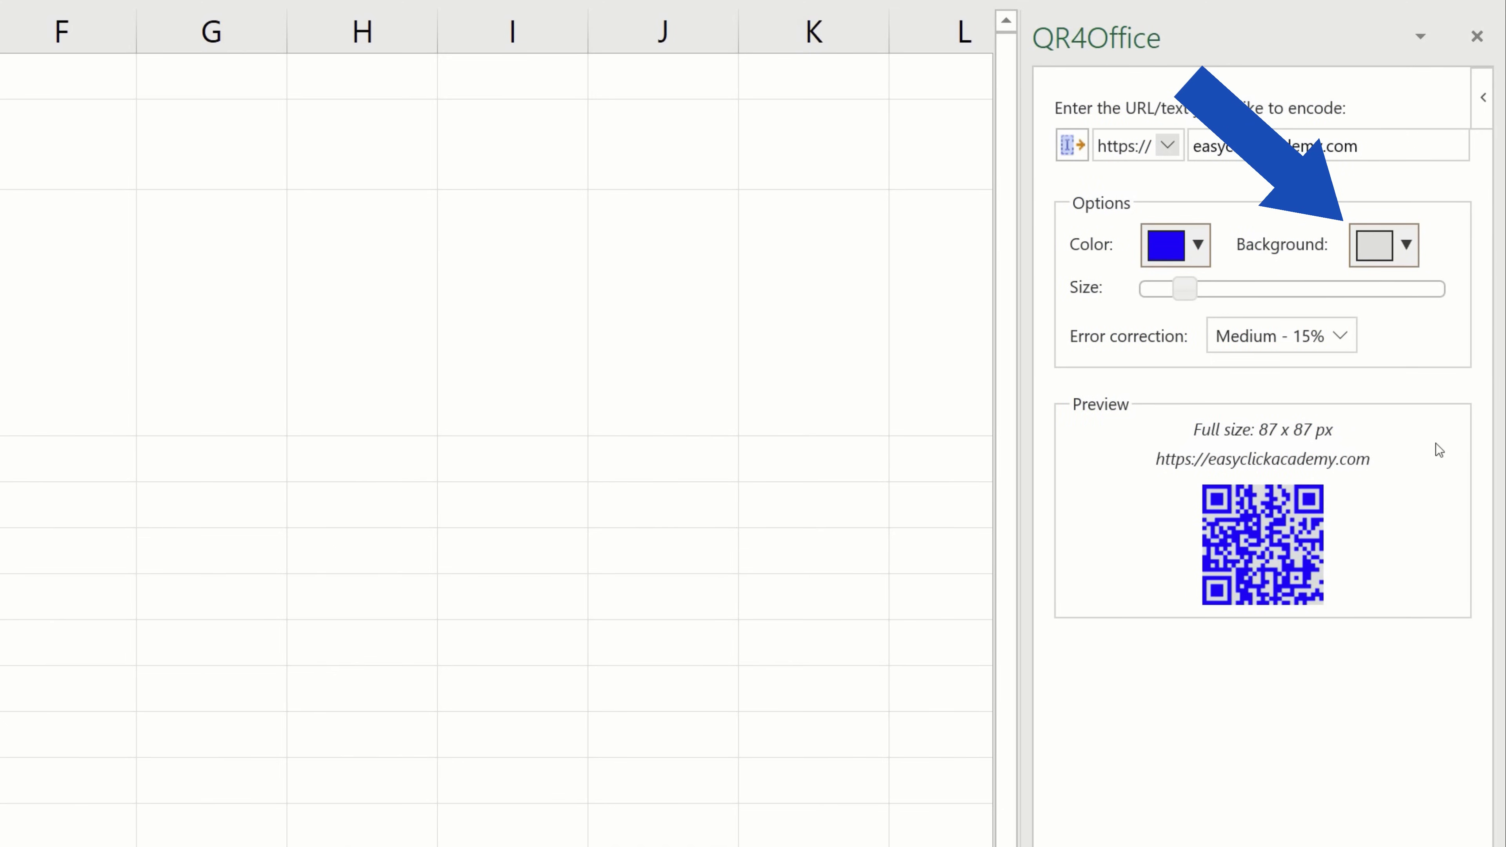
click(1198, 252)
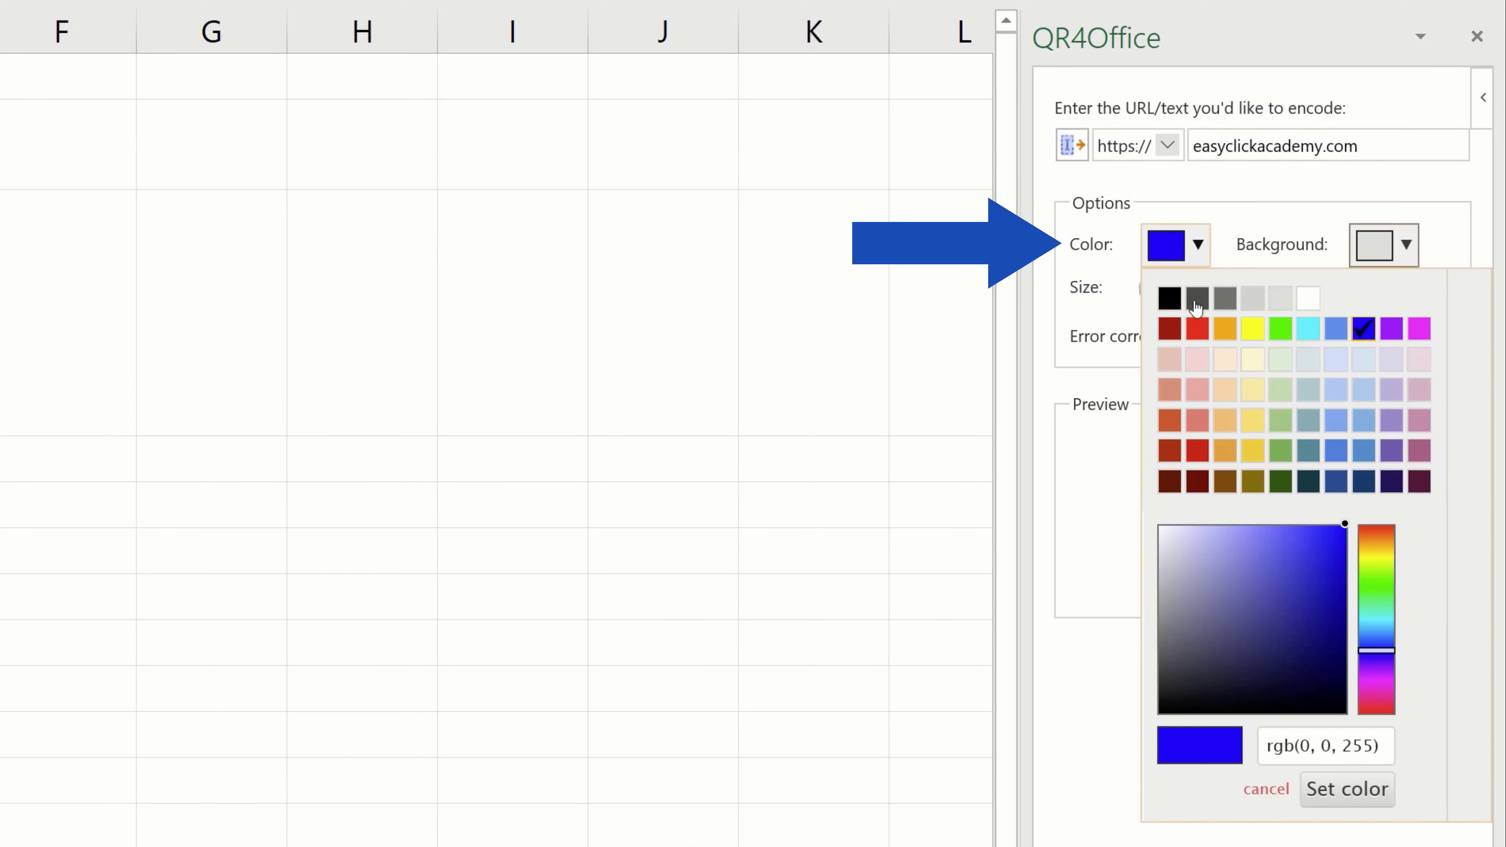
click(1169, 298)
click(1385, 245)
click(1386, 296)
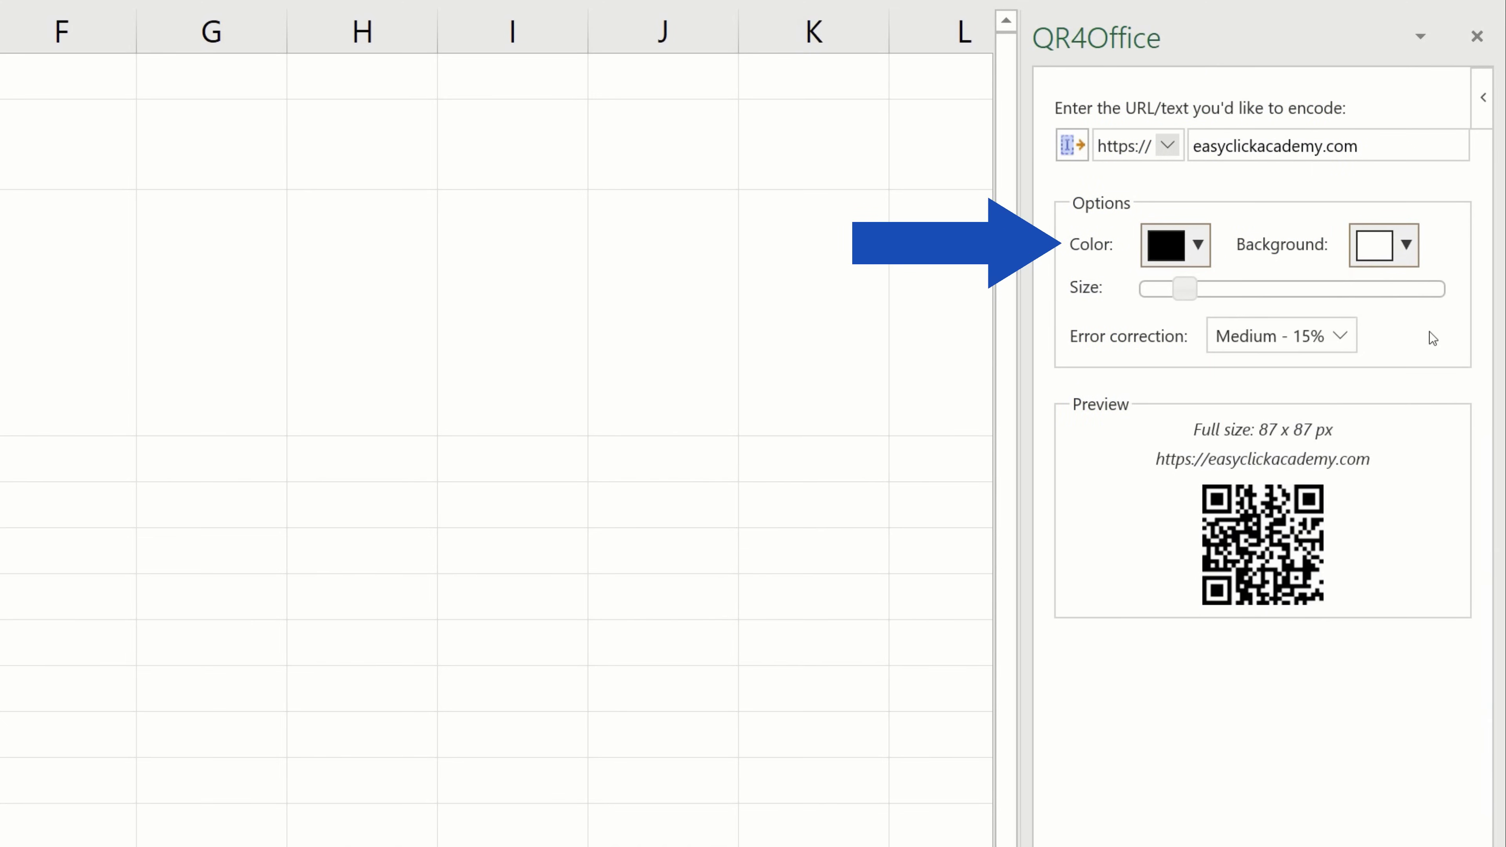
mouse_move(1188, 289)
mouse_down()
mouse_move(1304, 293)
mouse_move(1188, 298)
mouse_up()
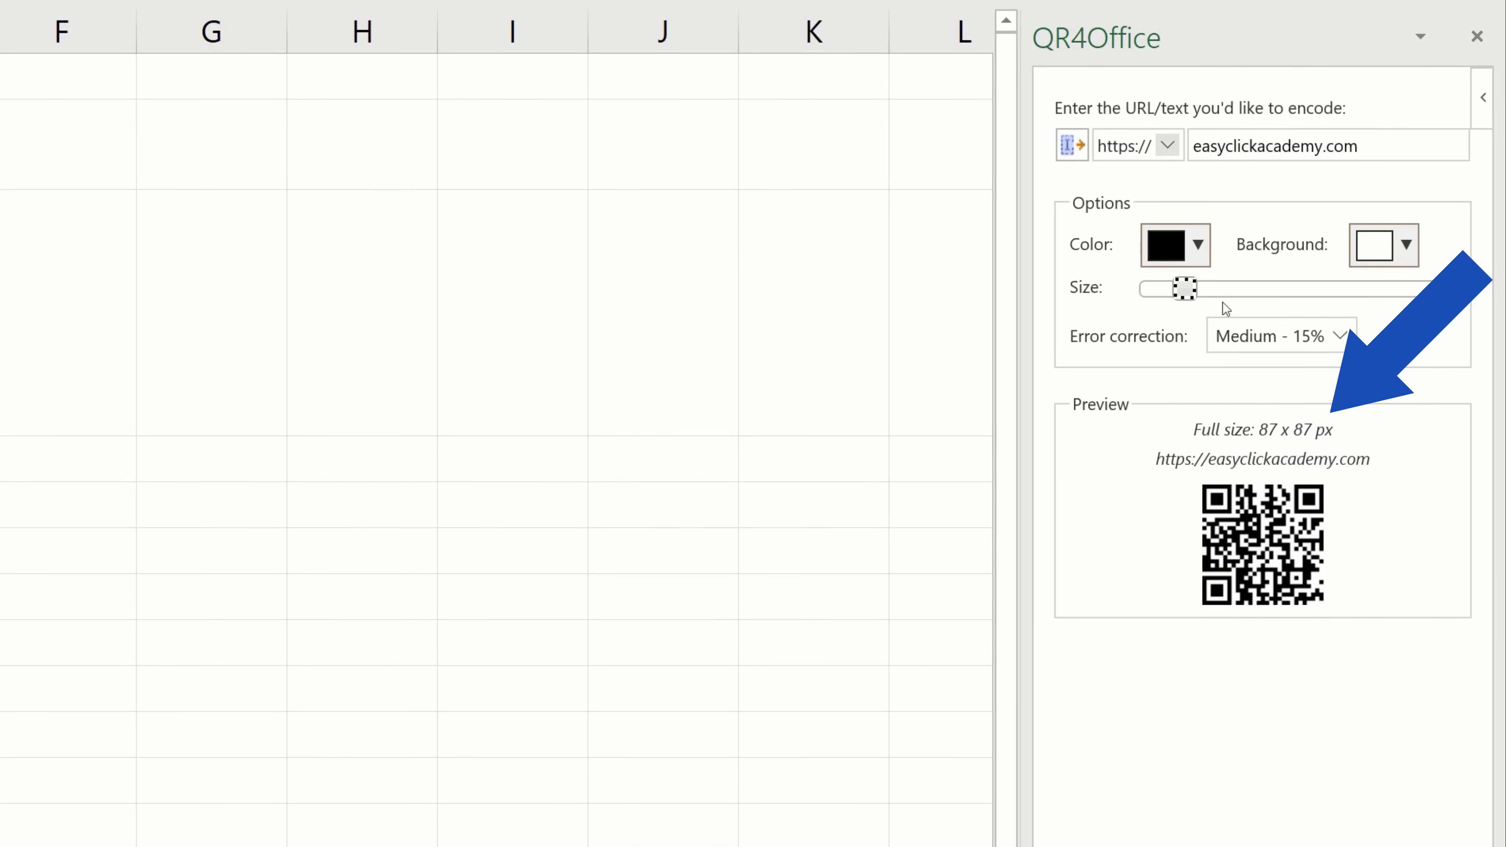
key(Tab)
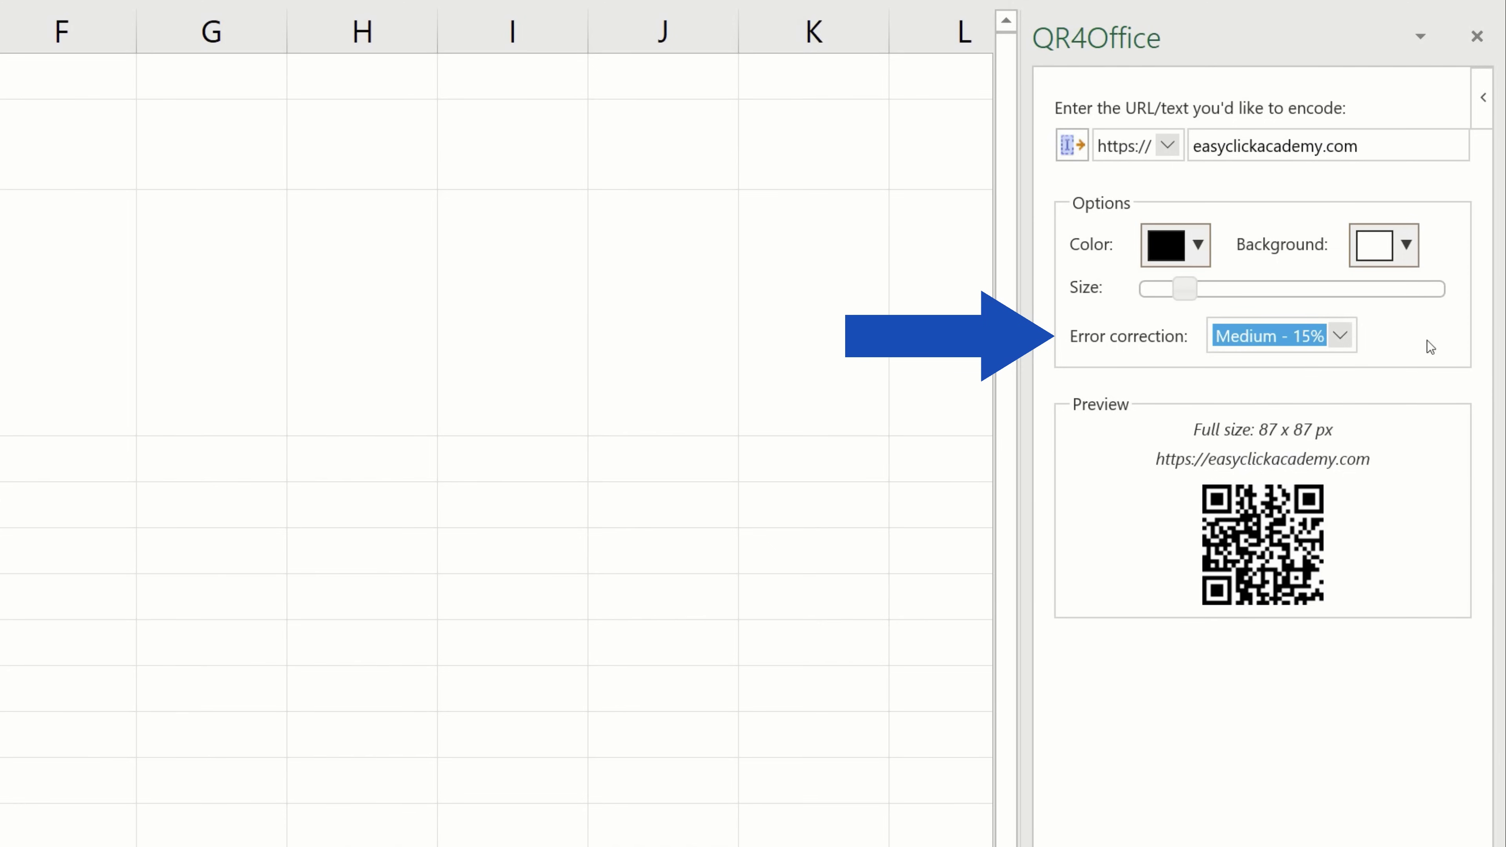
click(1340, 335)
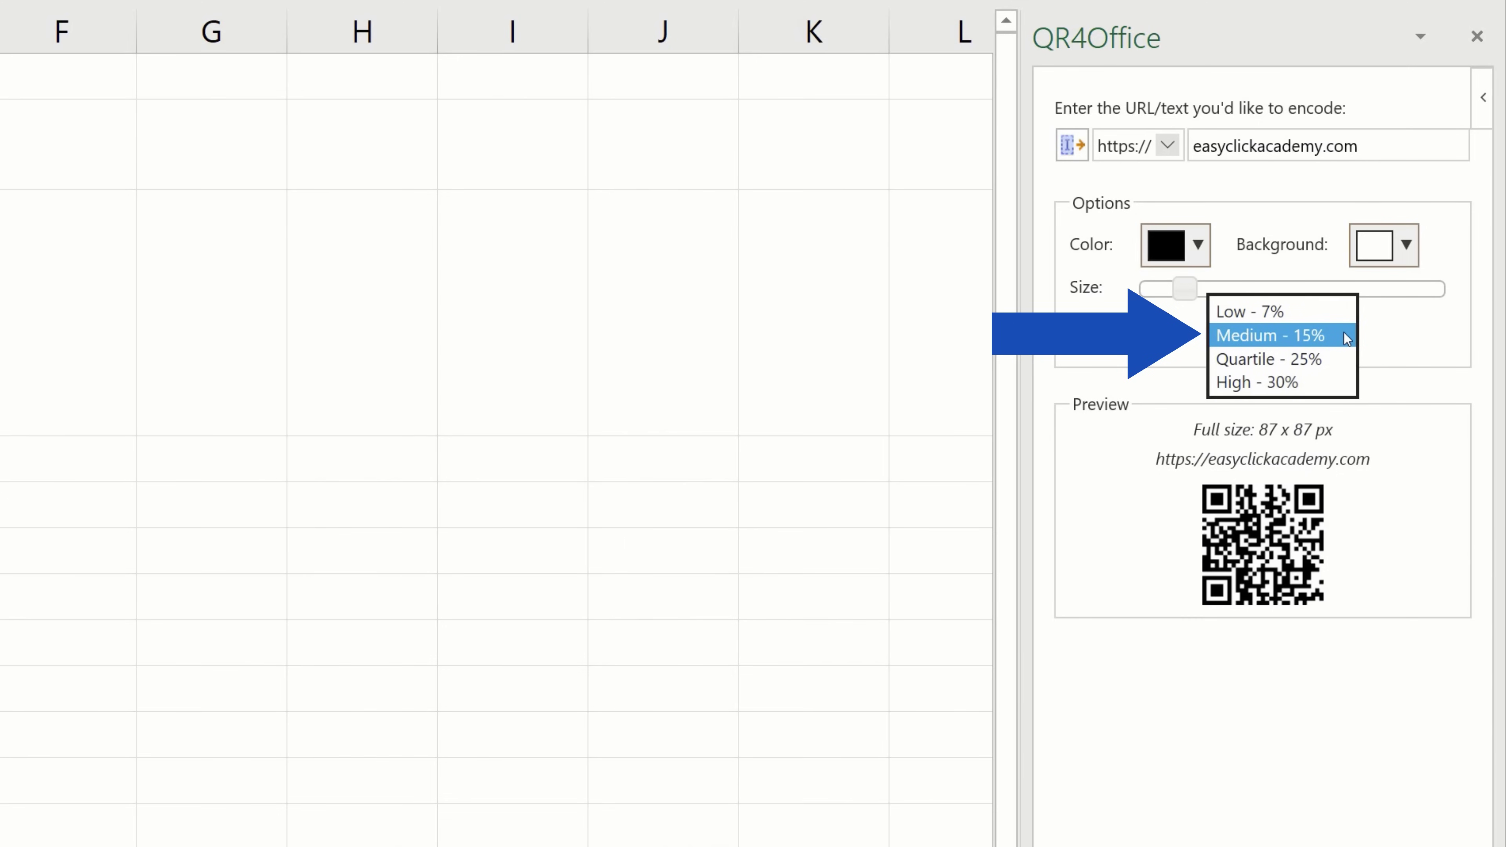
click(1332, 335)
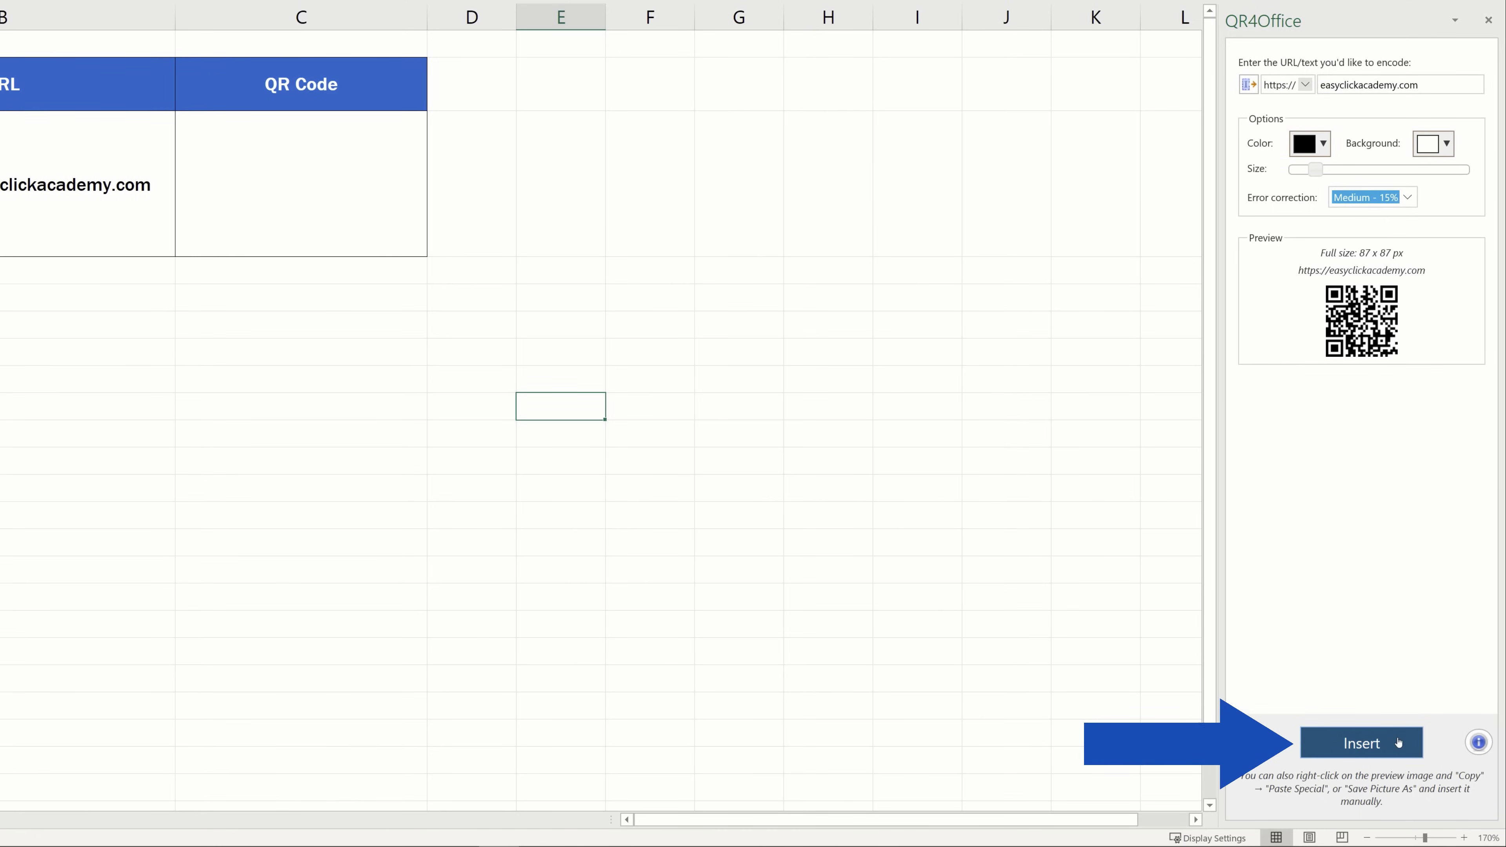
Insert the QR code, move it into cell C3, and save it as Picture1.
click(1398, 742)
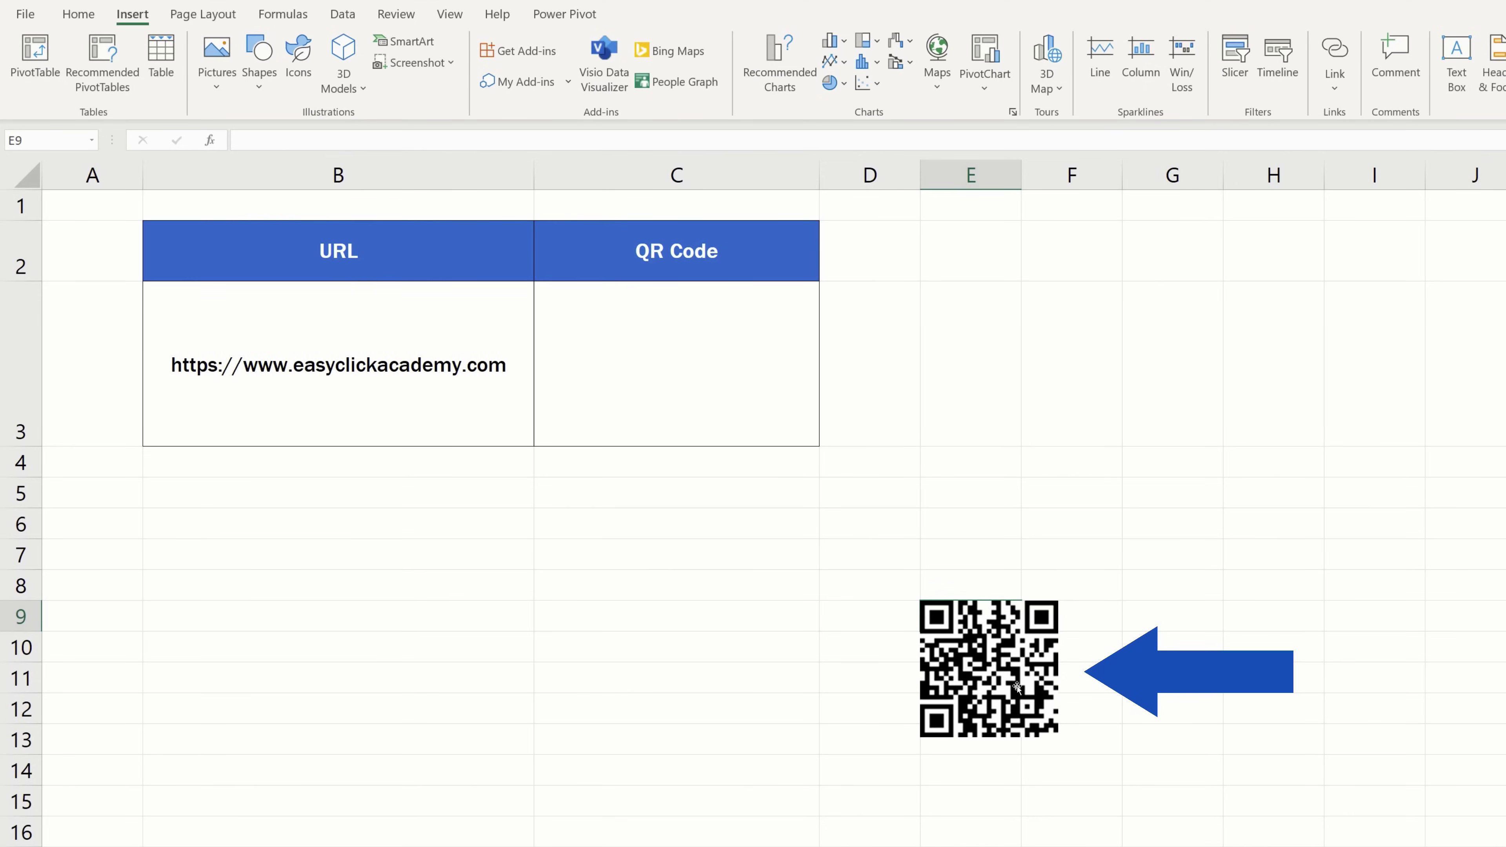
drag(1017, 687, 699, 374)
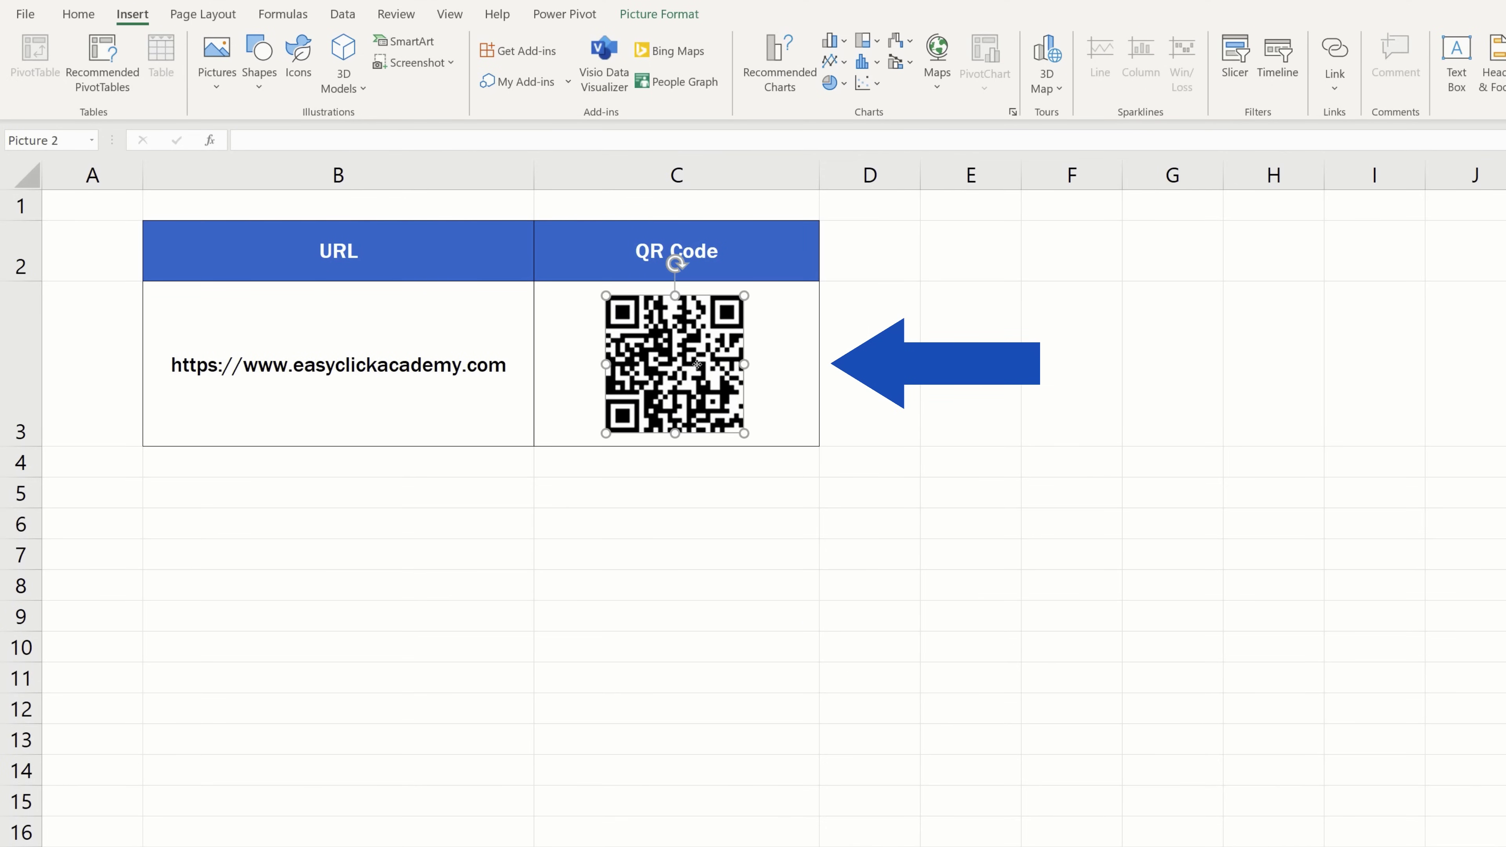
right_click(696, 365)
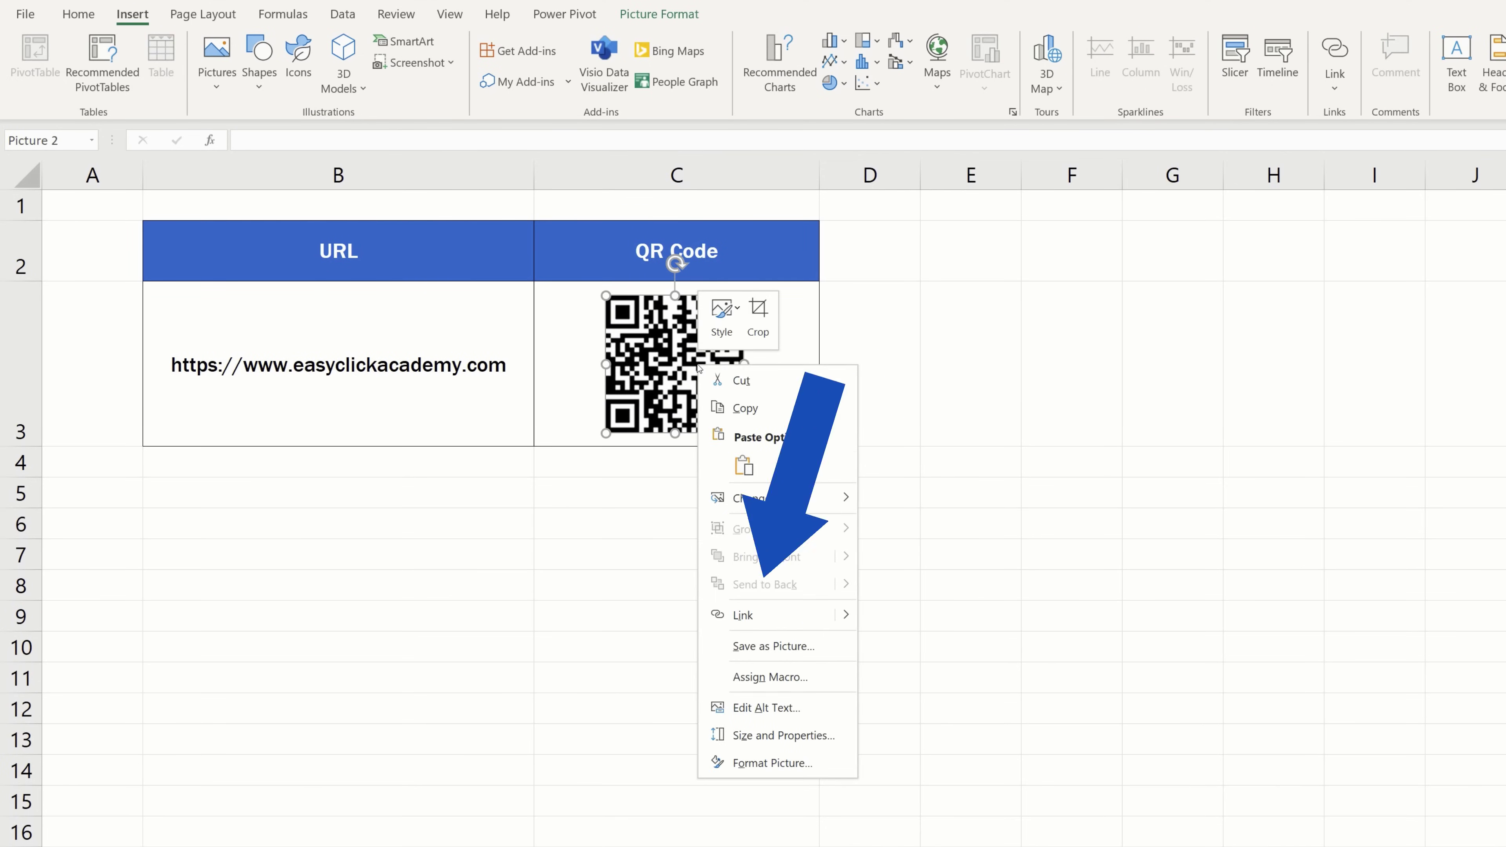
click(817, 650)
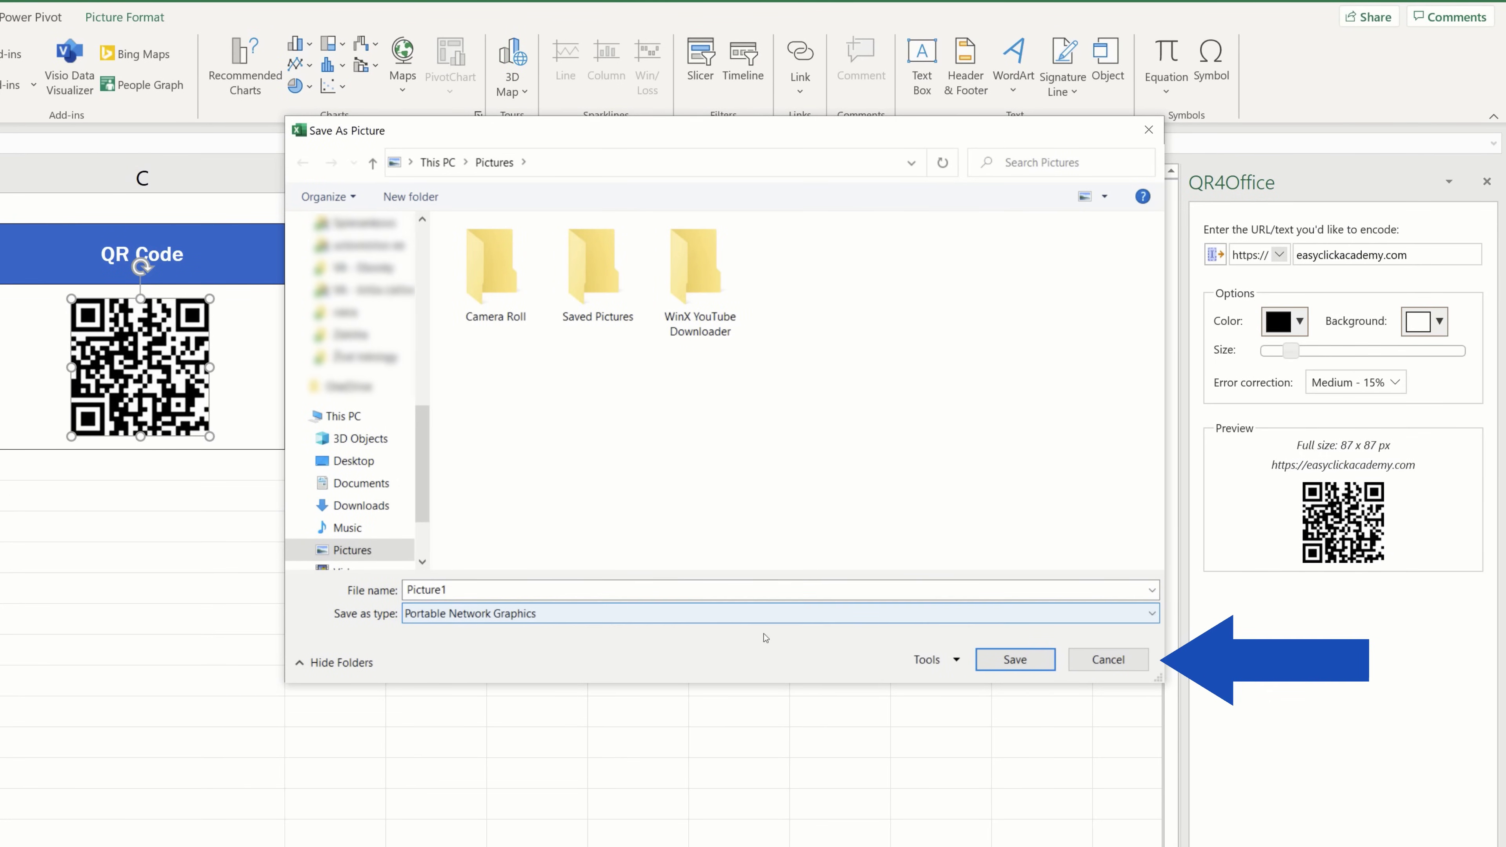
click(1108, 659)
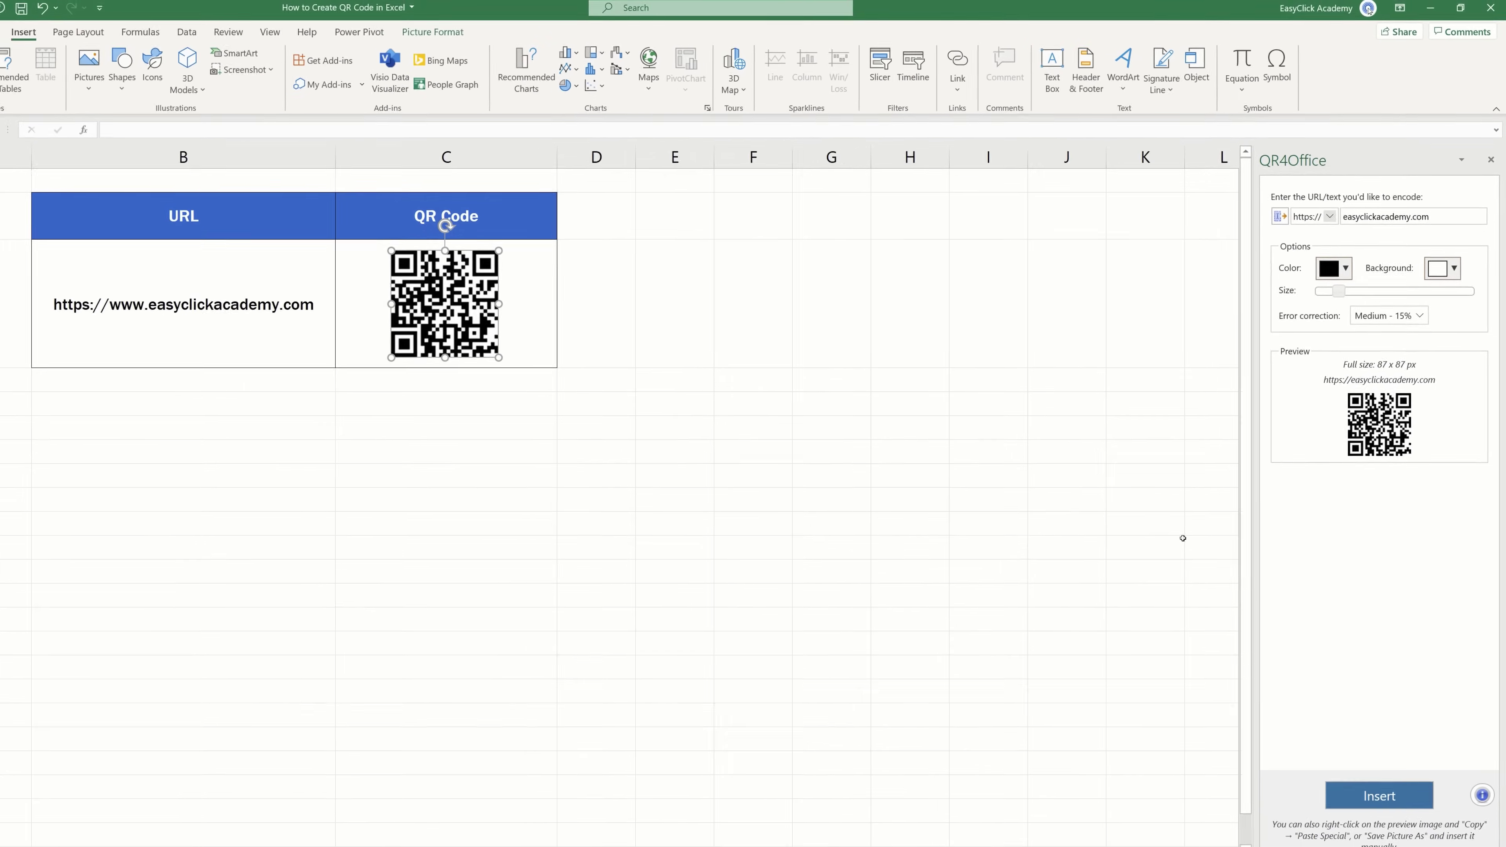